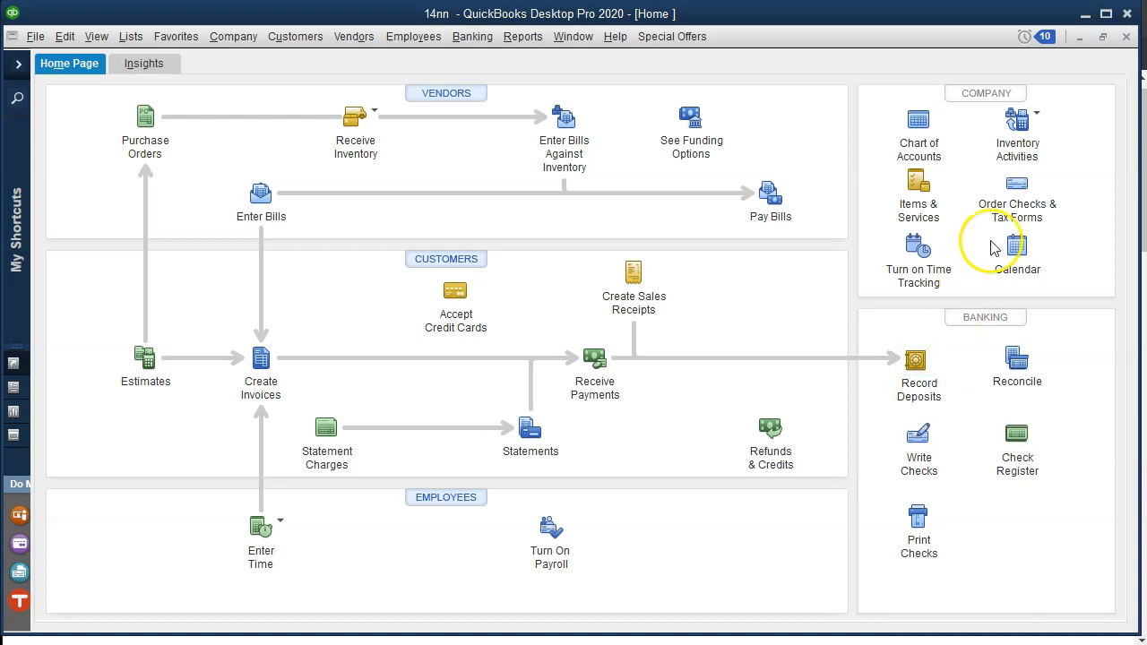
# Switch to Xero in the browser and view the assets on the January 31, 2020 balance sheet.
pyautogui.click(1084, 15)
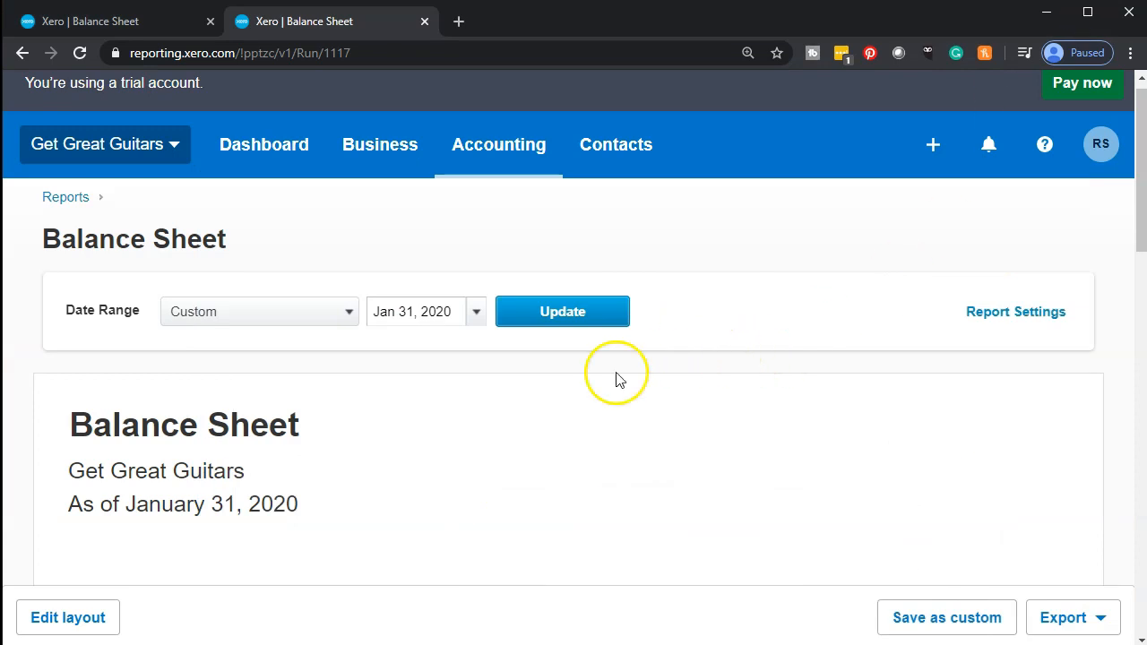
pyautogui.scroll(-4, 615, 379)
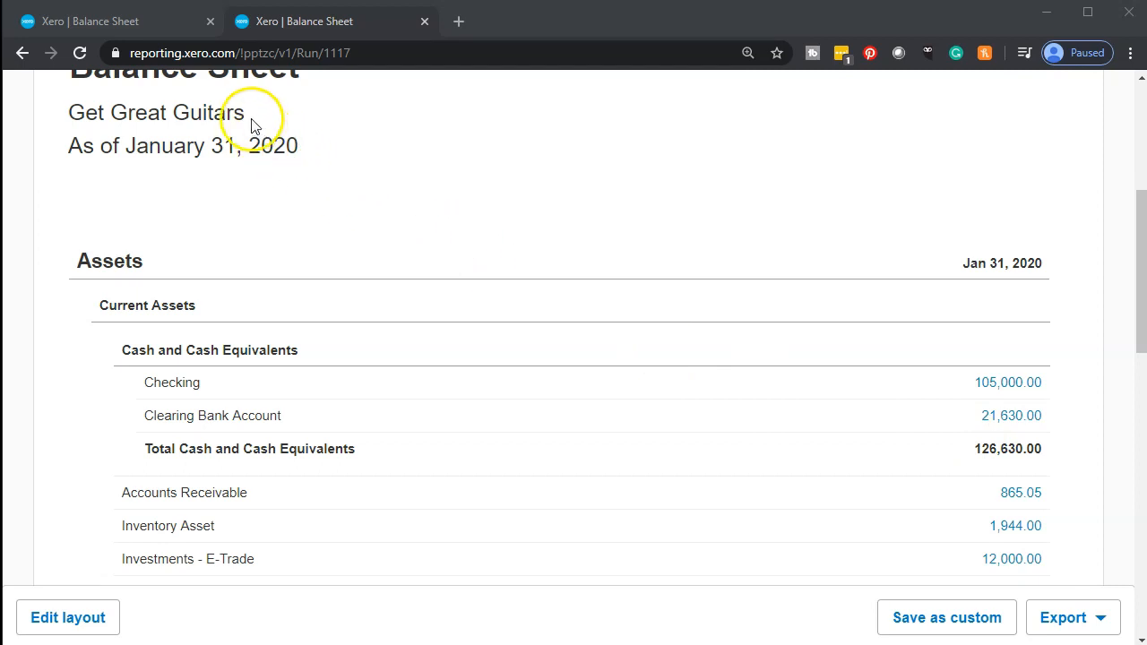
# Start a new money transfer from the Clearing Bank Account to the Checking account.
pyautogui.click(140, 25)
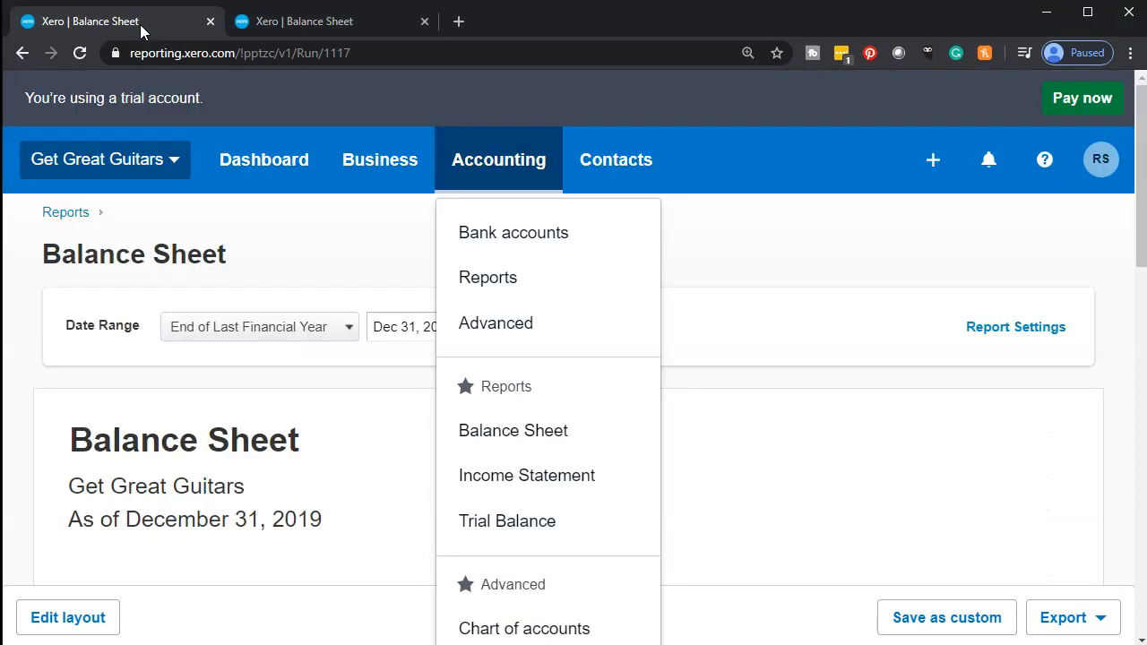
pyautogui.click(752, 295)
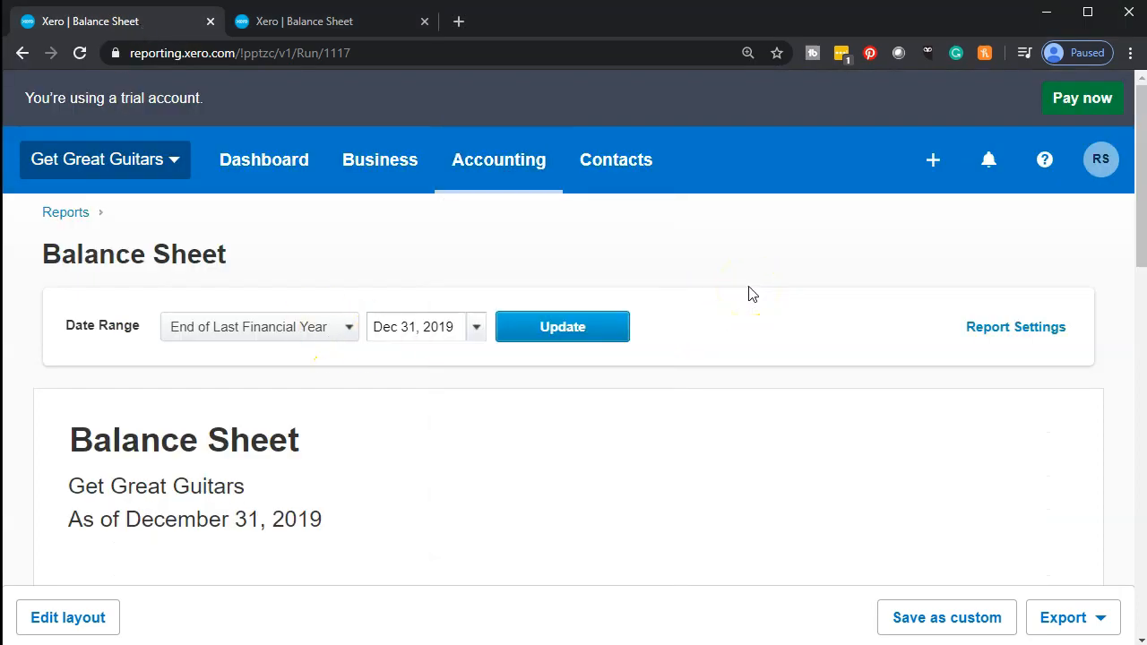
pyautogui.click(528, 184)
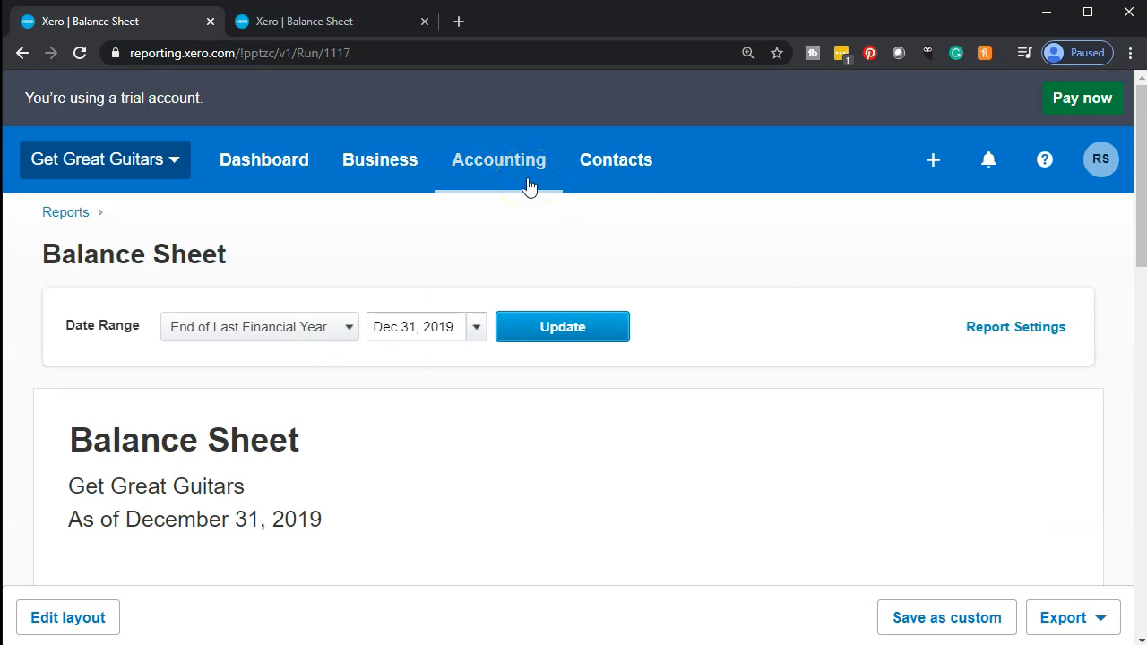
pyautogui.click(933, 176)
pyautogui.click(874, 587)
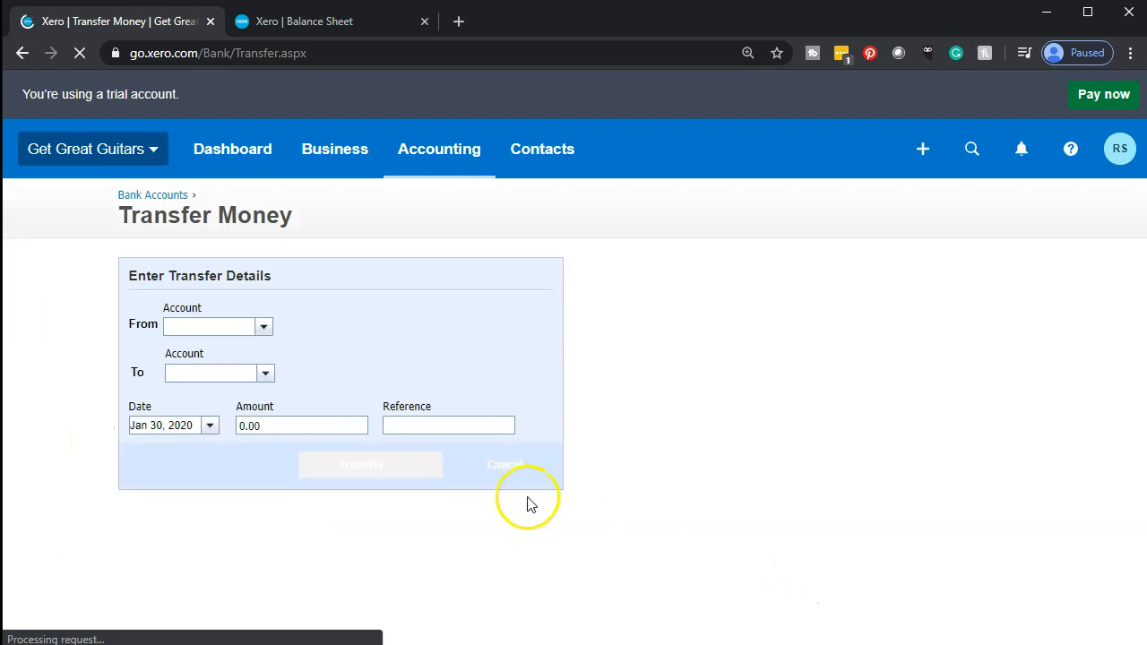
pyautogui.click(264, 328)
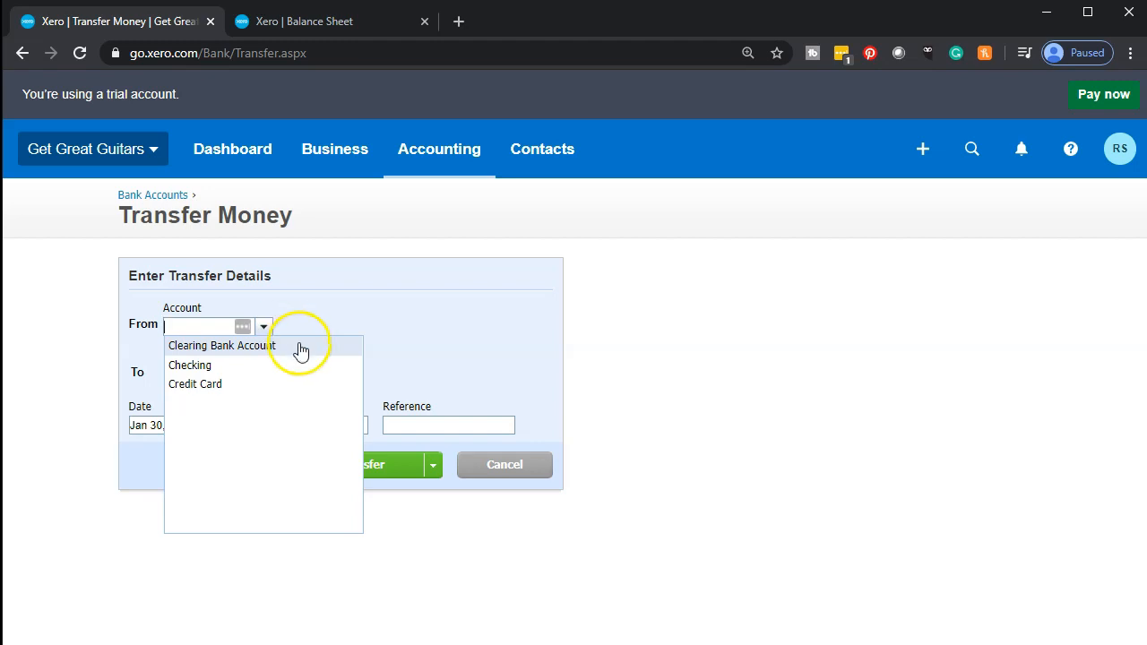
pyautogui.click(300, 348)
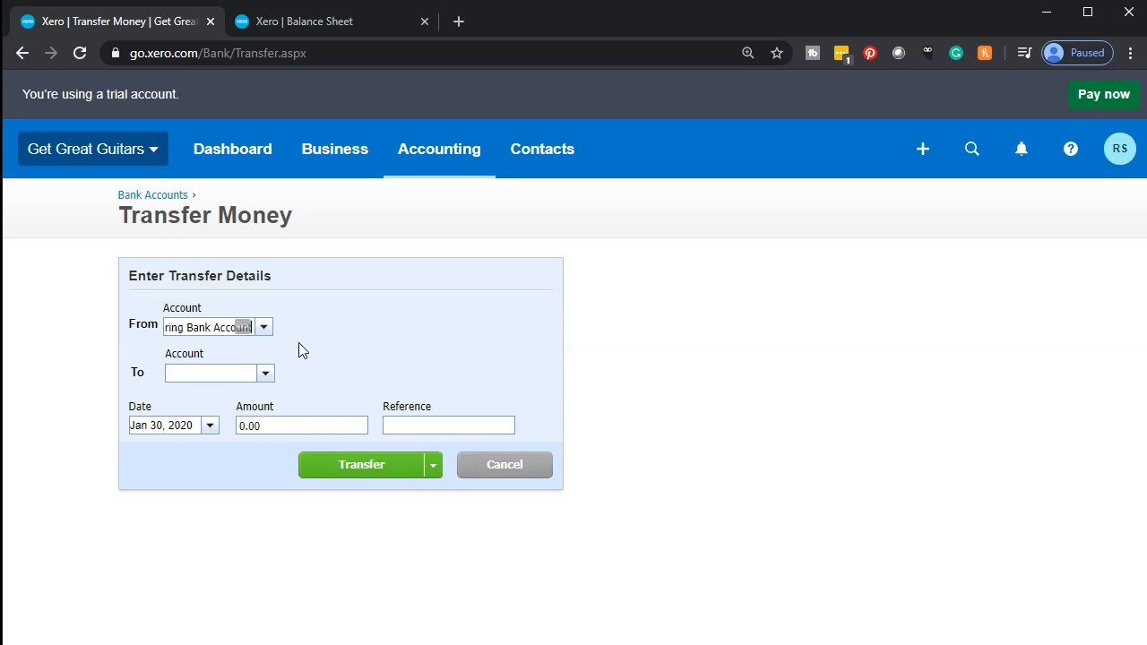
pyautogui.click(206, 371)
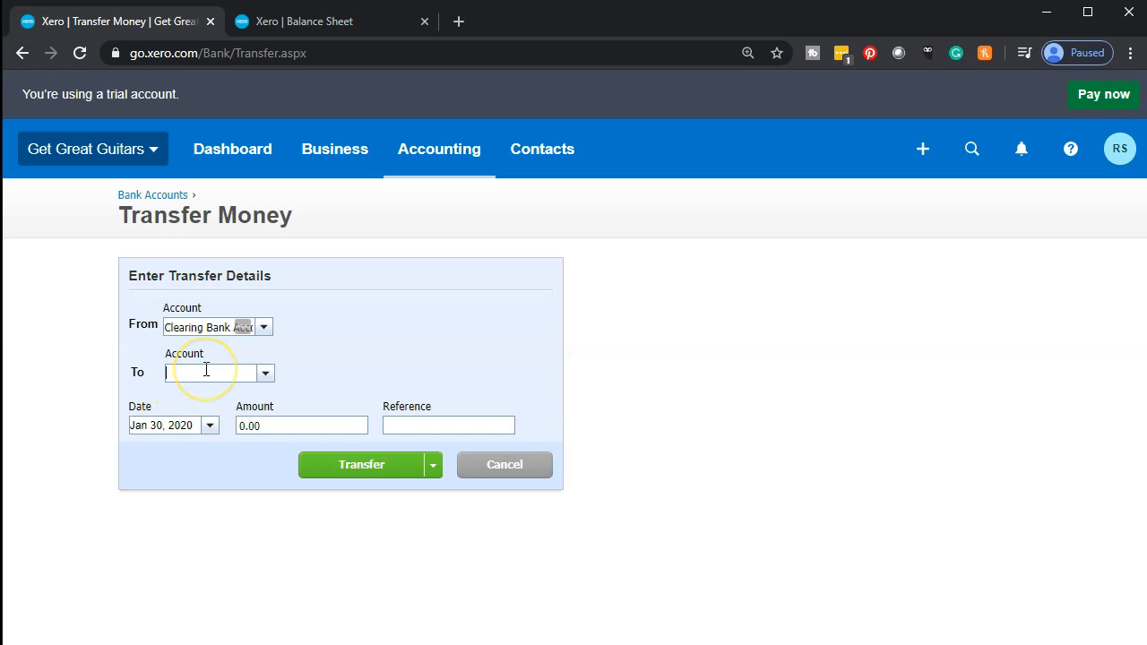
pyautogui.click(265, 374)
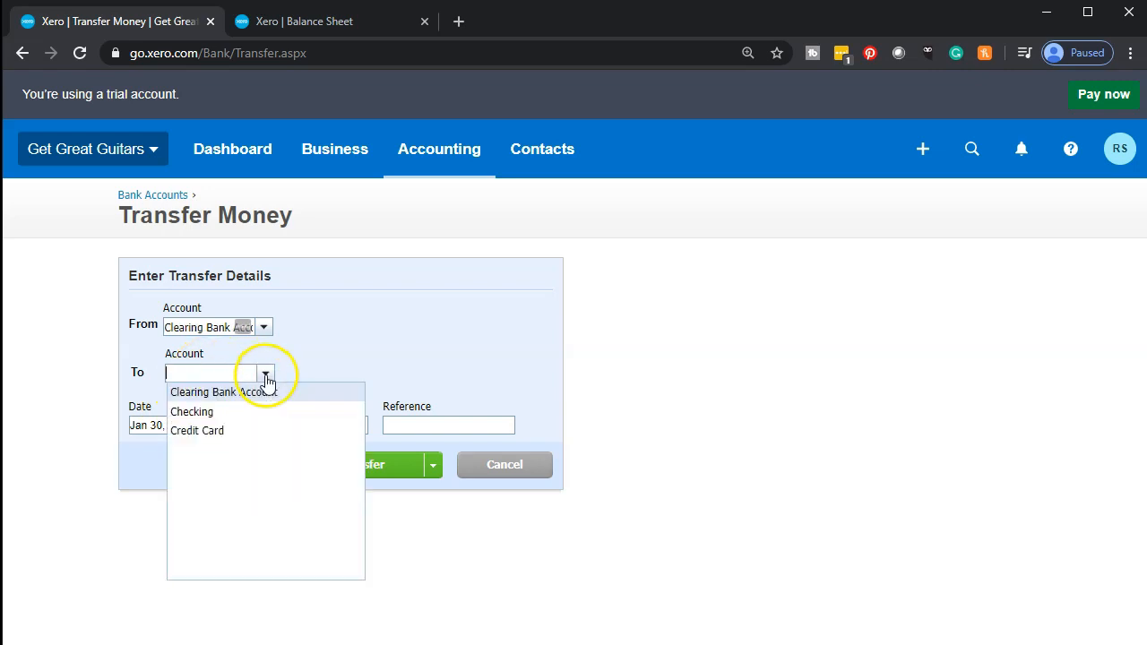
pyautogui.click(226, 413)
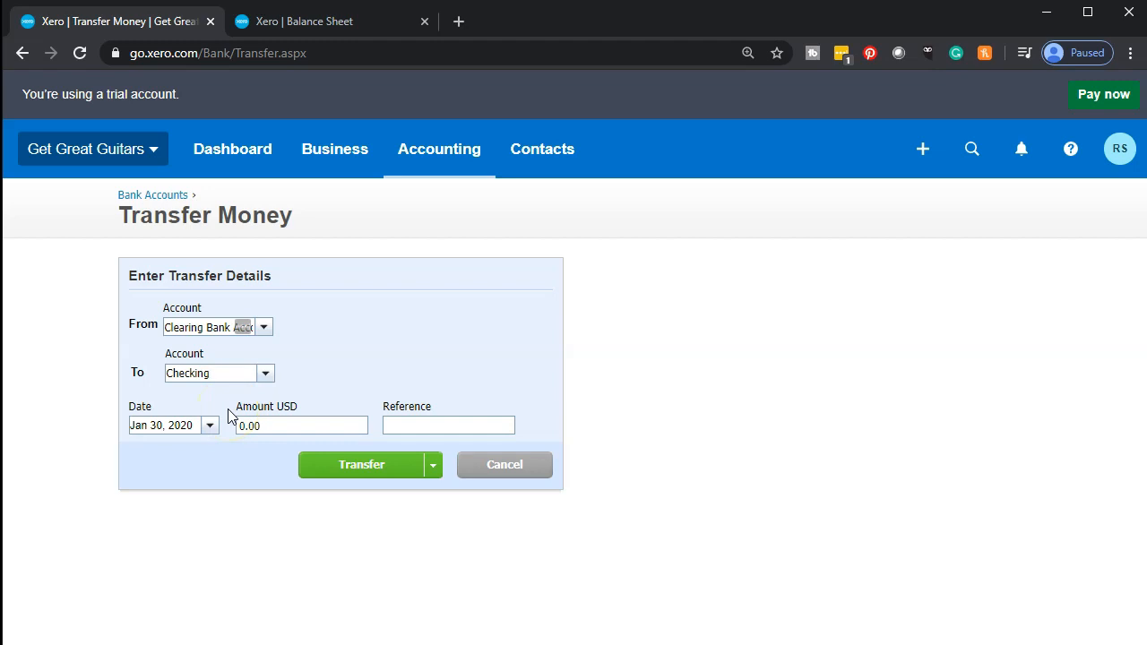
# Date the transfer Jan 23, 2020, set the amount to 8438 USD and submit it.
pyautogui.click(209, 425)
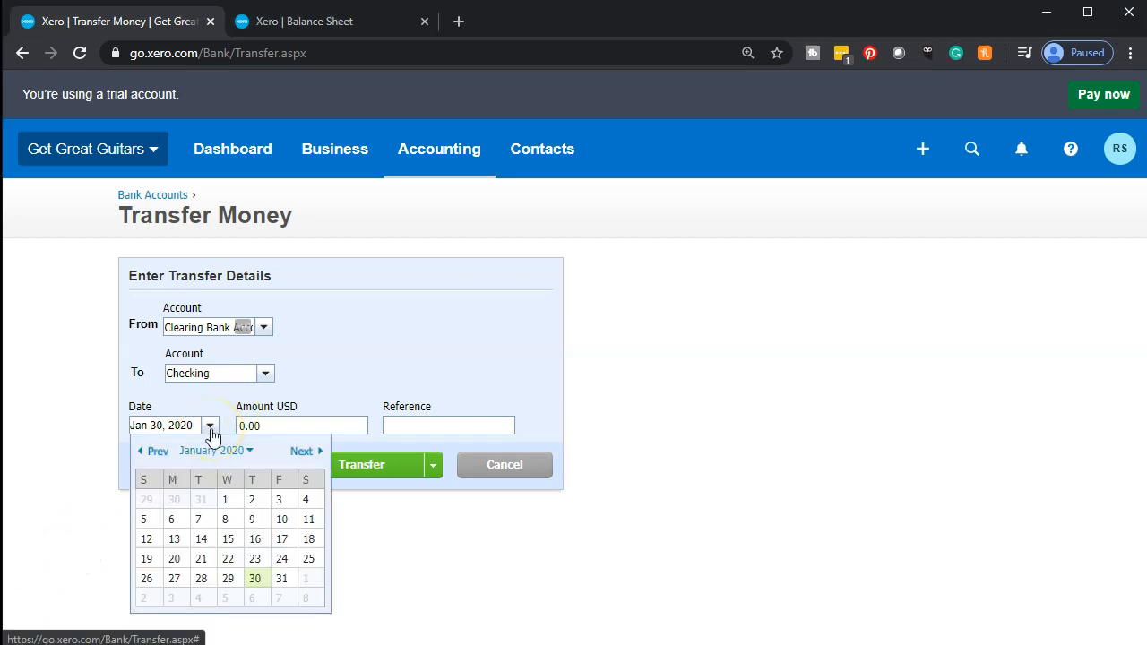
pyautogui.click(254, 557)
pyautogui.click(287, 425)
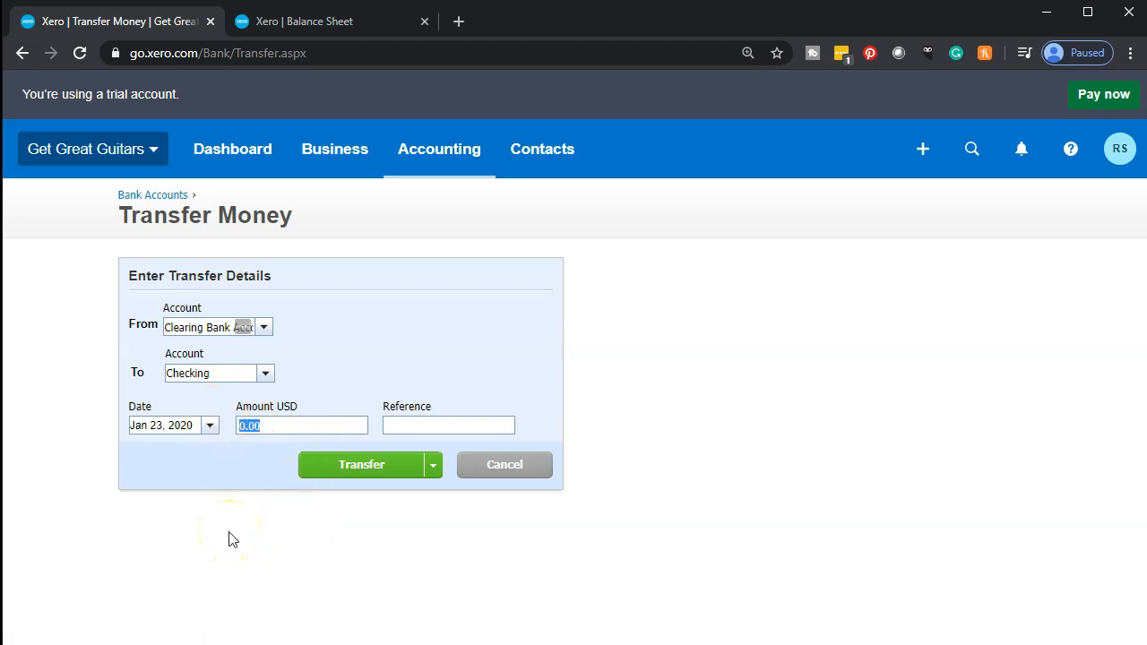
pyautogui.write('8438')
pyautogui.click(237, 557)
pyautogui.click(377, 472)
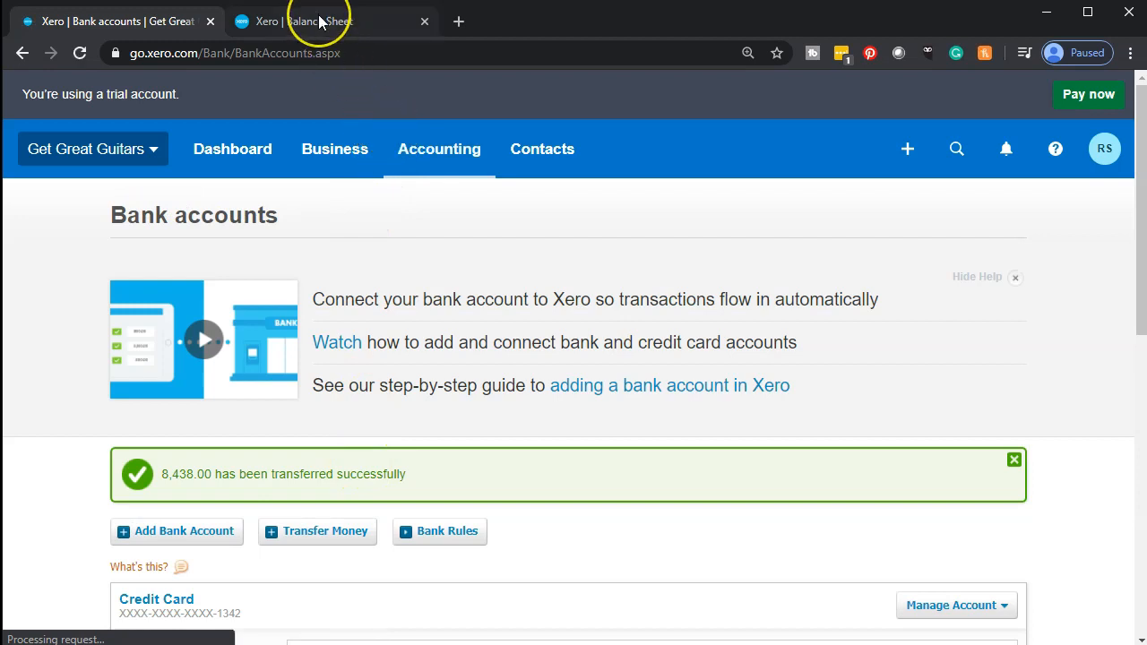
# Refresh the January 31, 2020 balance sheet and examine the Checking and Clearing Bank Account balances.
pyautogui.click(319, 21)
pyautogui.scroll(2, 384, 315)
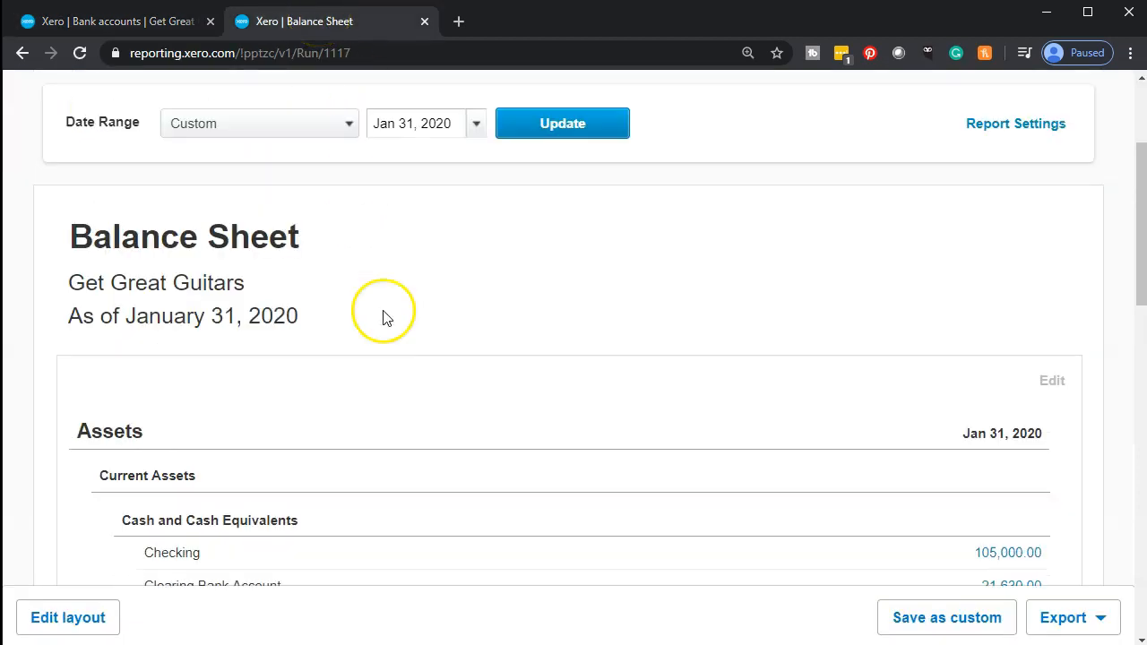
pyautogui.click(543, 136)
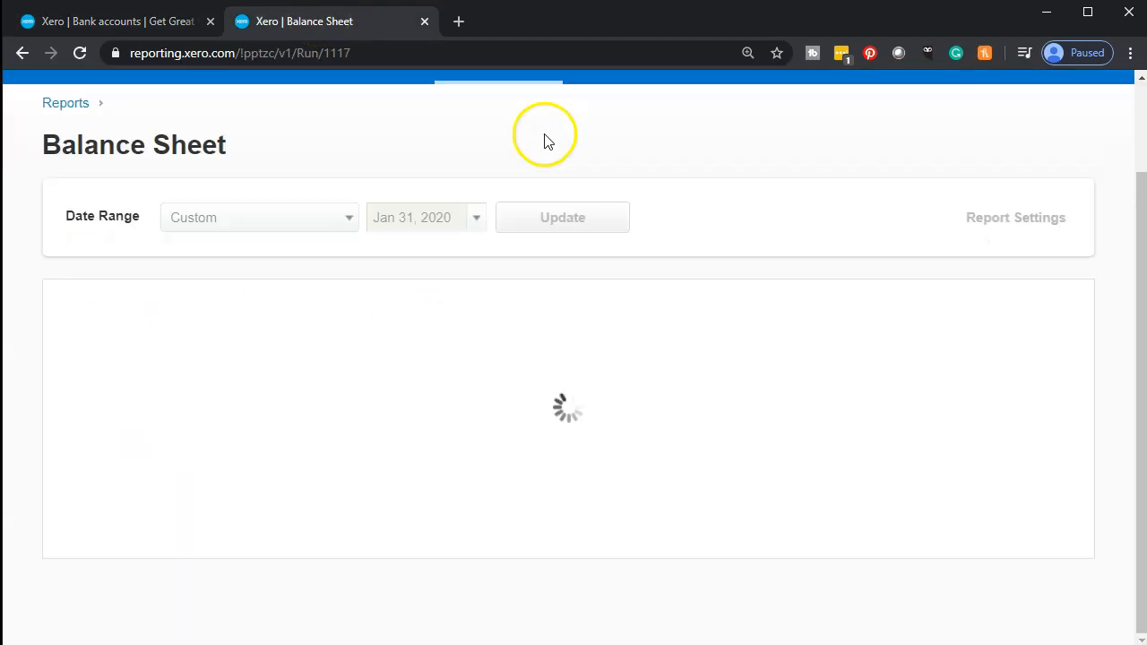
pyautogui.scroll(-3, 563, 251)
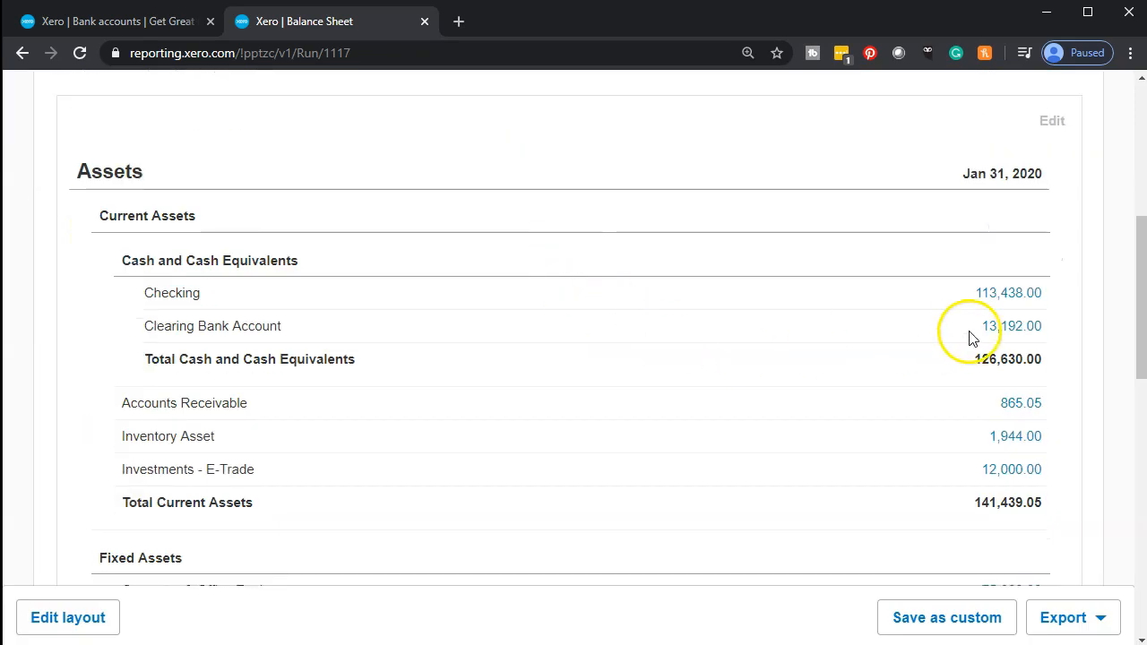
# Review the Checking account transactions behind the balance sheet figure, including the bank transfer entry, and return to the balance sheet.
pyautogui.click(995, 302)
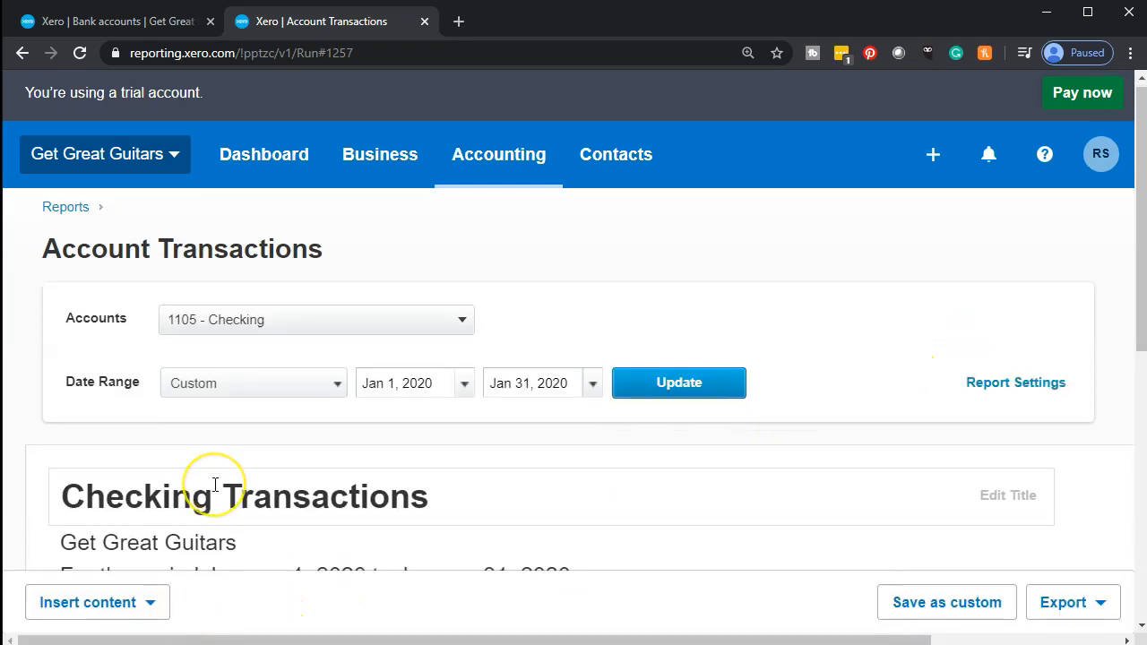
pyautogui.scroll(-5, 213, 481)
pyautogui.scroll(-1, 220, 493)
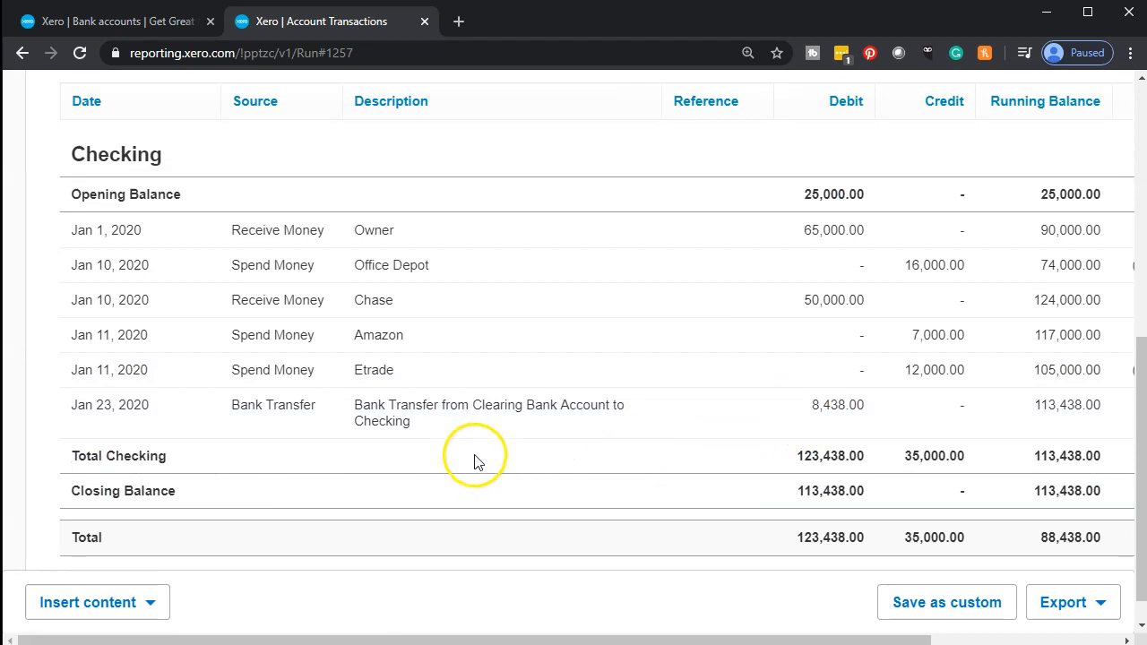
pyautogui.scroll(1, 469, 441)
pyautogui.scroll(3, 470, 440)
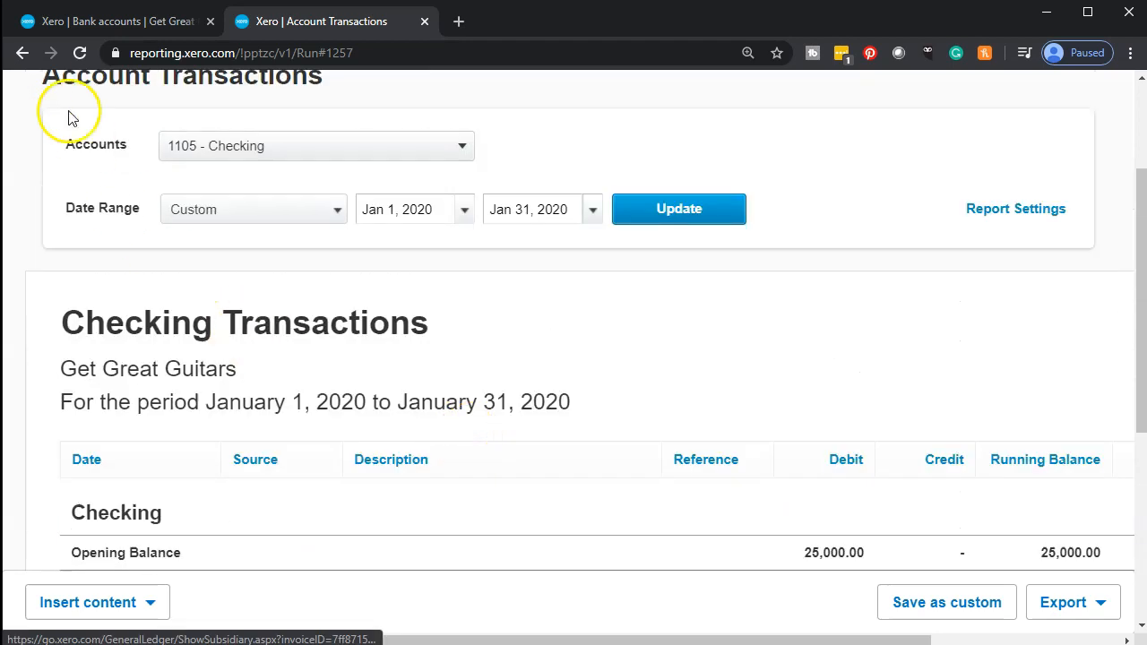
pyautogui.click(22, 53)
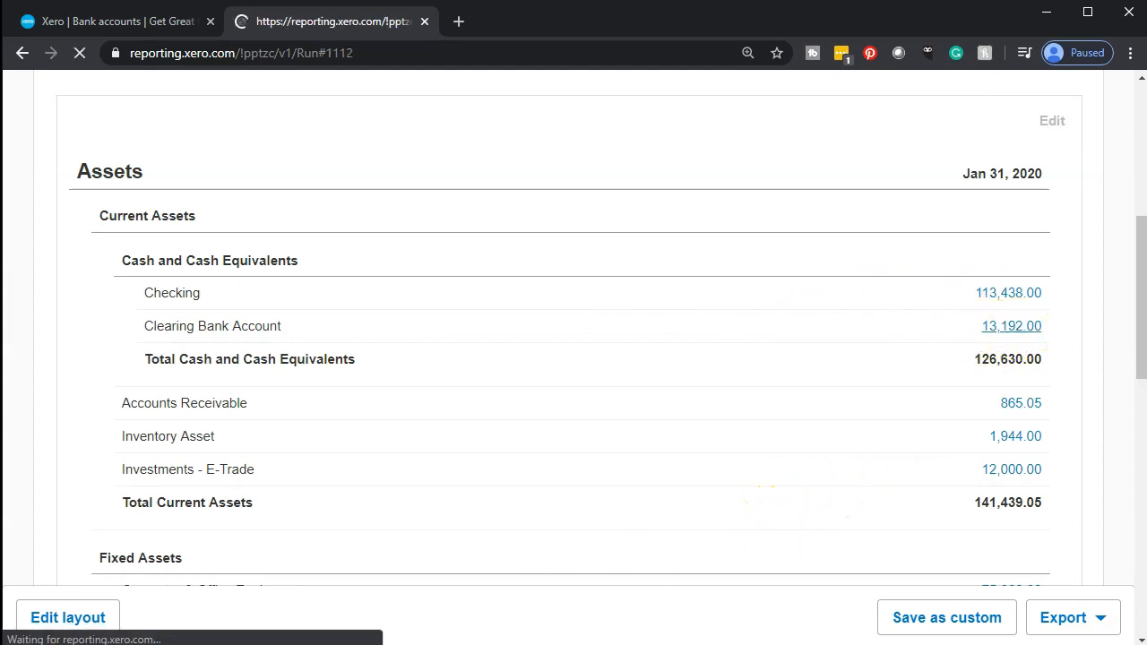
# Review the Clearing Bank Account transactions, including the credit for the bank transfer, and return to the balance sheet.
pyautogui.scroll(-5, 384, 487)
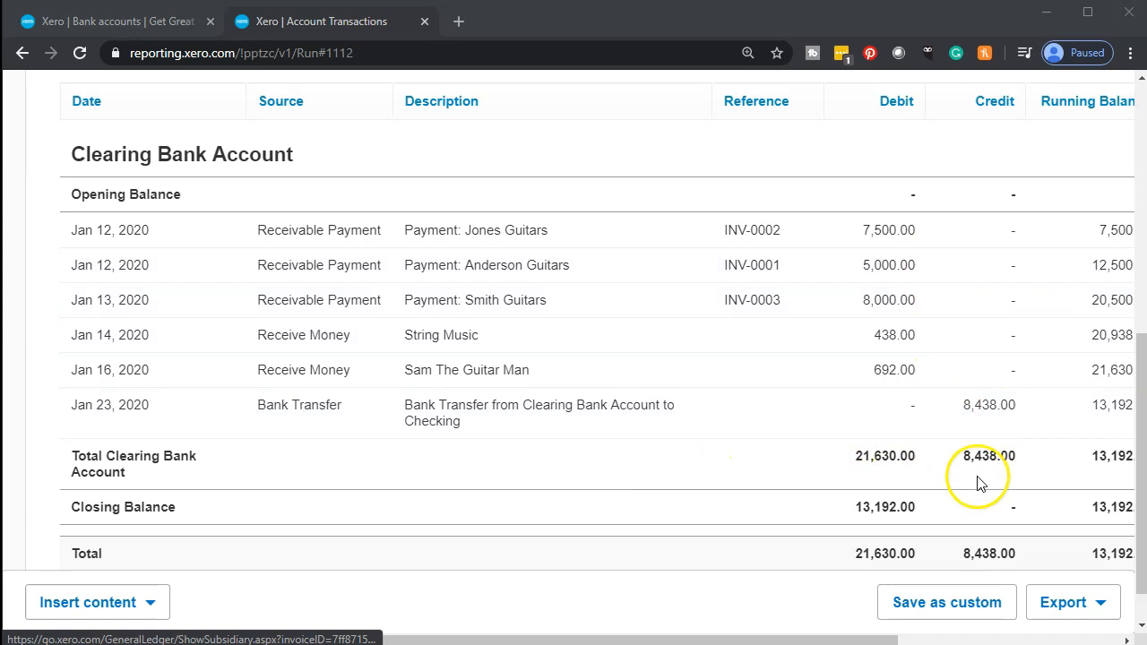
pyautogui.moveTo(892, 640); pyautogui.dragTo(947, 637)
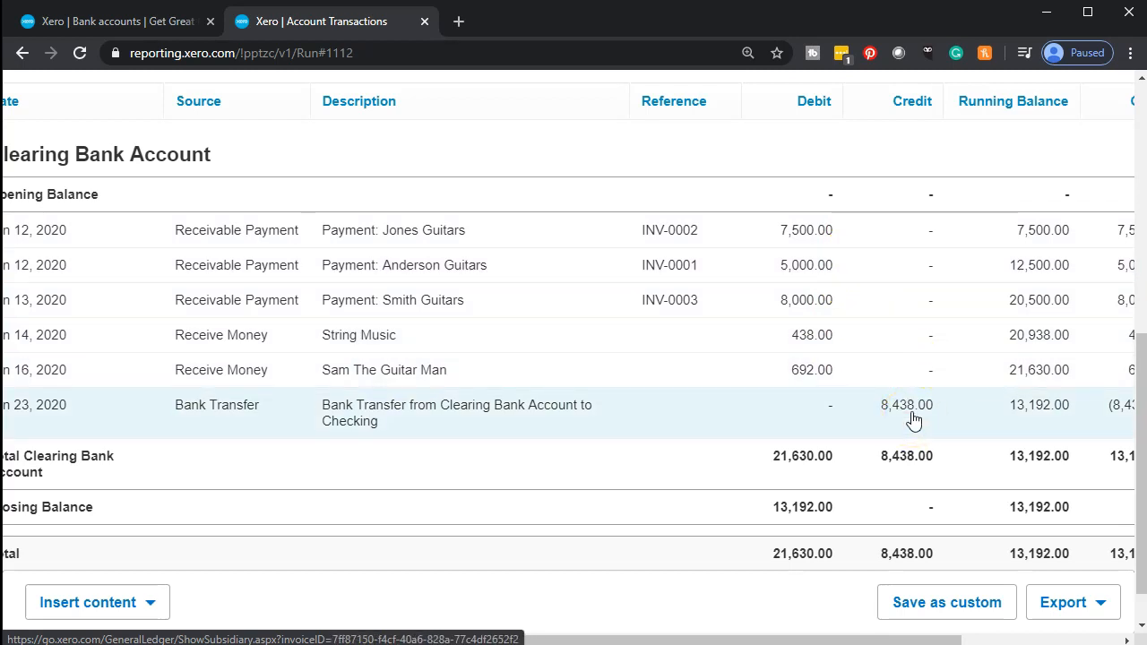
pyautogui.click(892, 414)
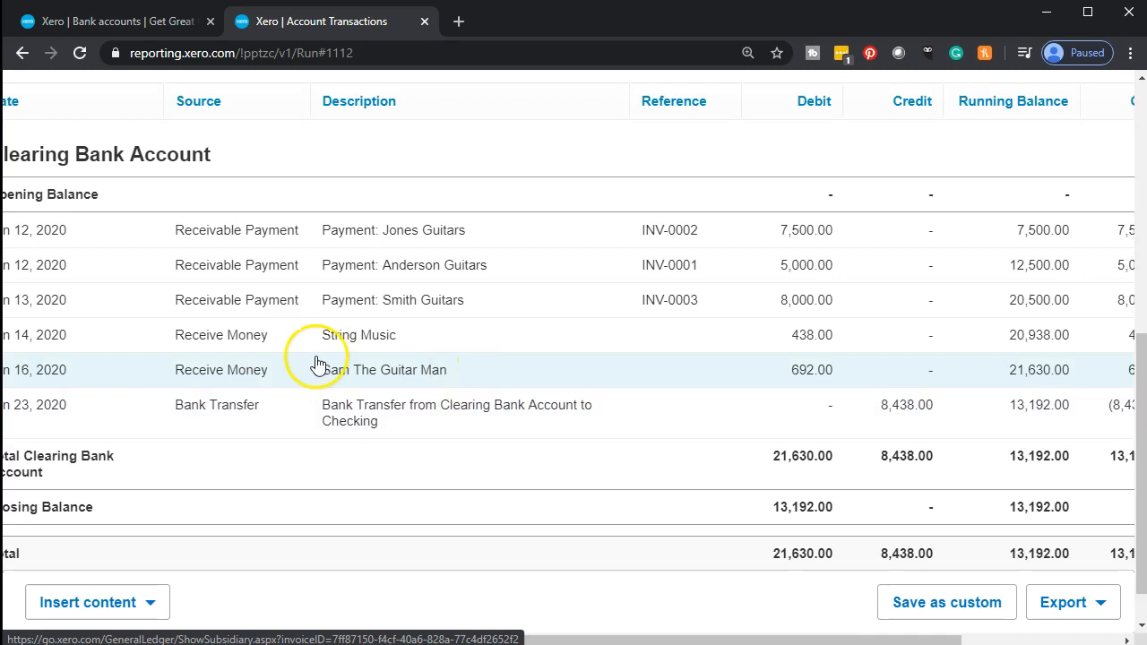
pyautogui.scroll(10, 305, 340)
pyautogui.click(25, 55)
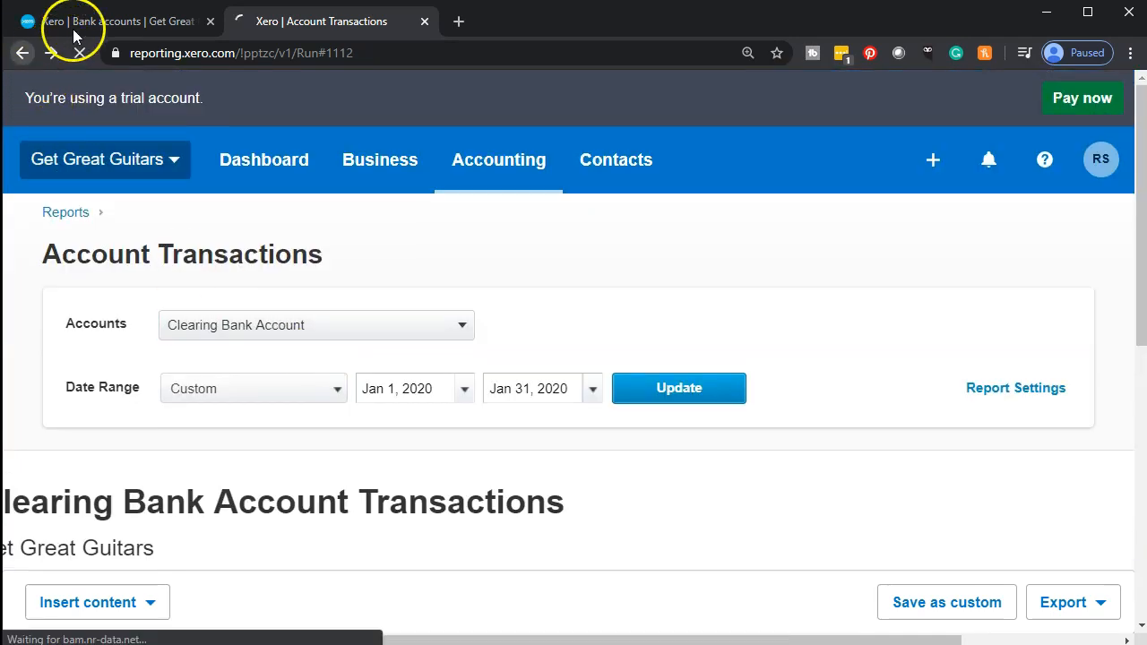
pyautogui.click(81, 26)
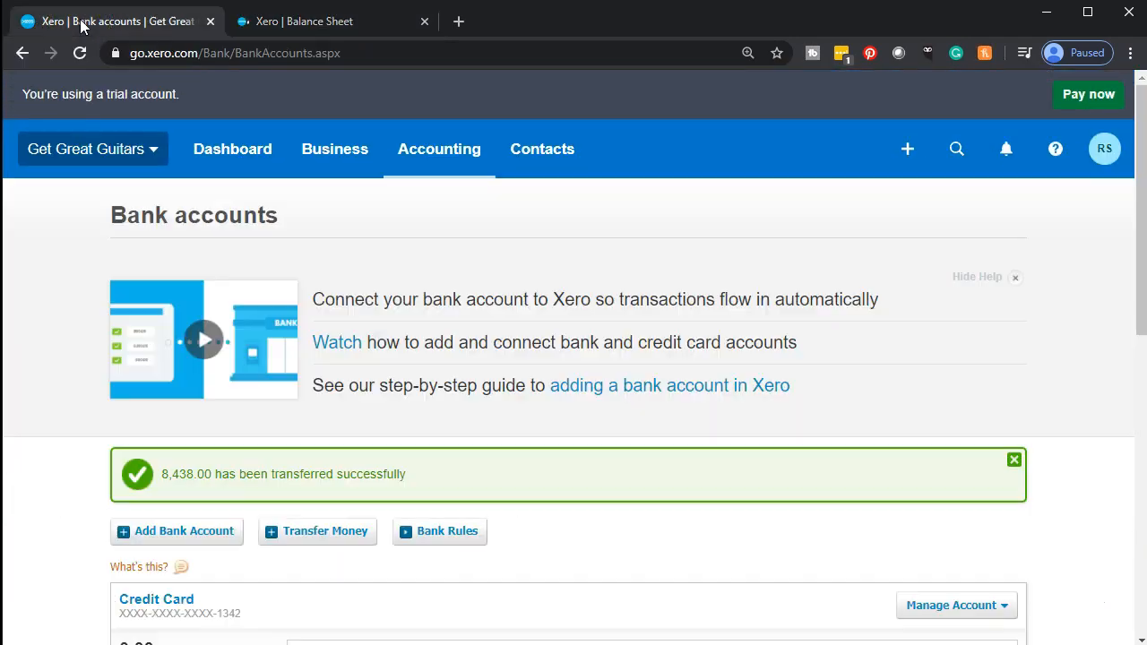
pyautogui.click(311, 23)
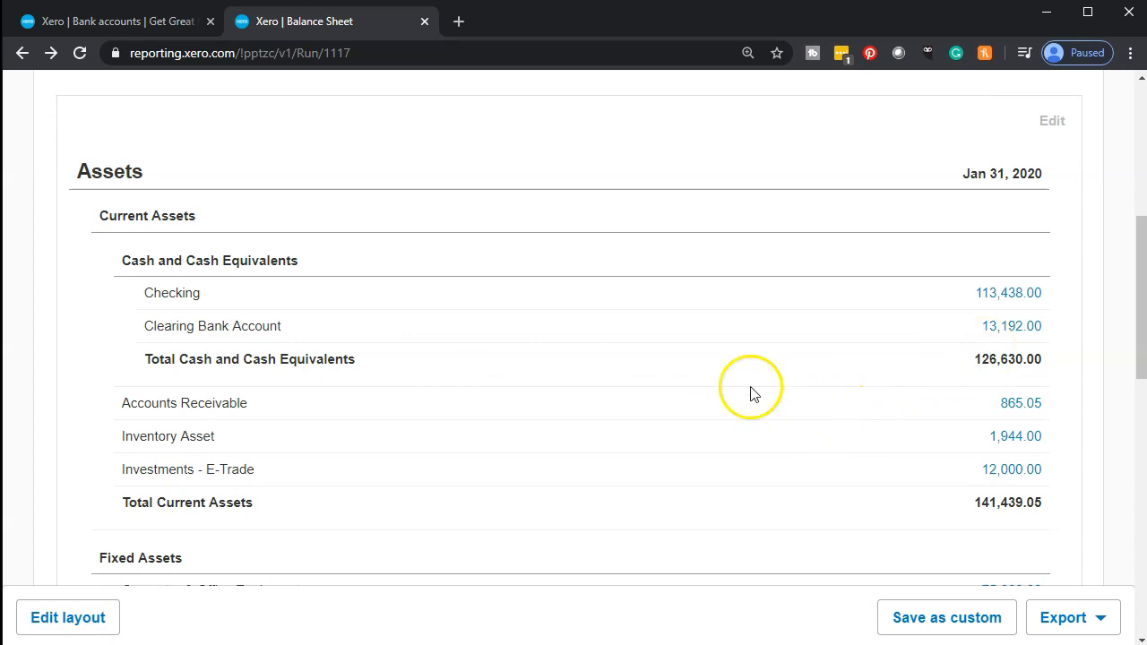
# Start a second money transfer, again from the Clearing Bank Account to the Checking account.
pyautogui.click(150, 29)
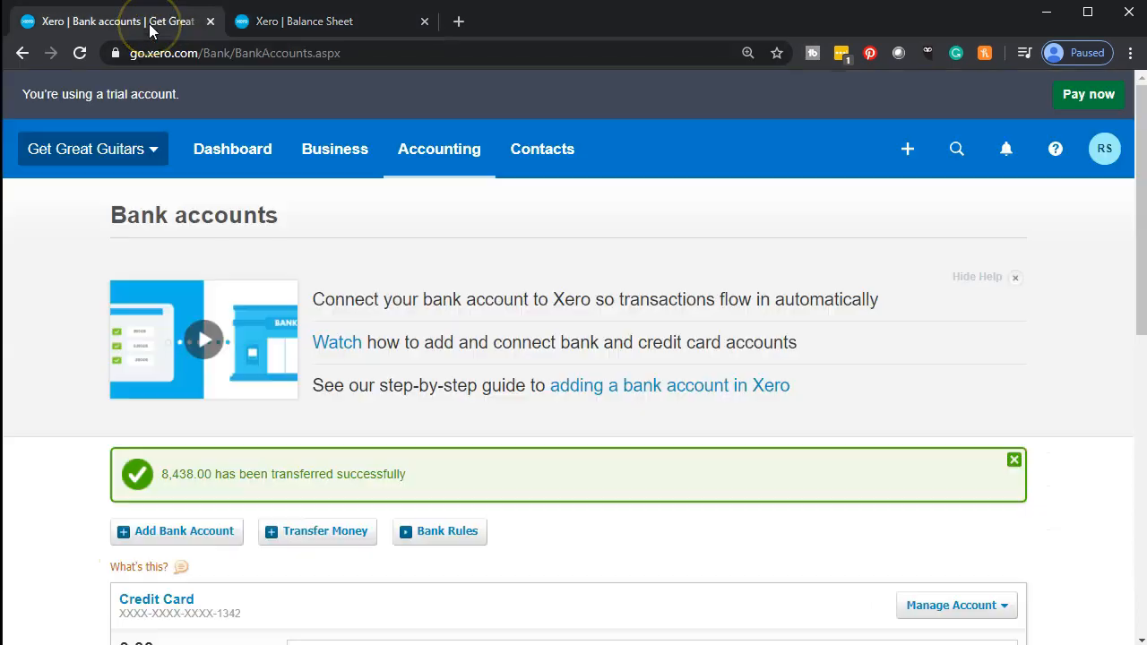
pyautogui.click(908, 149)
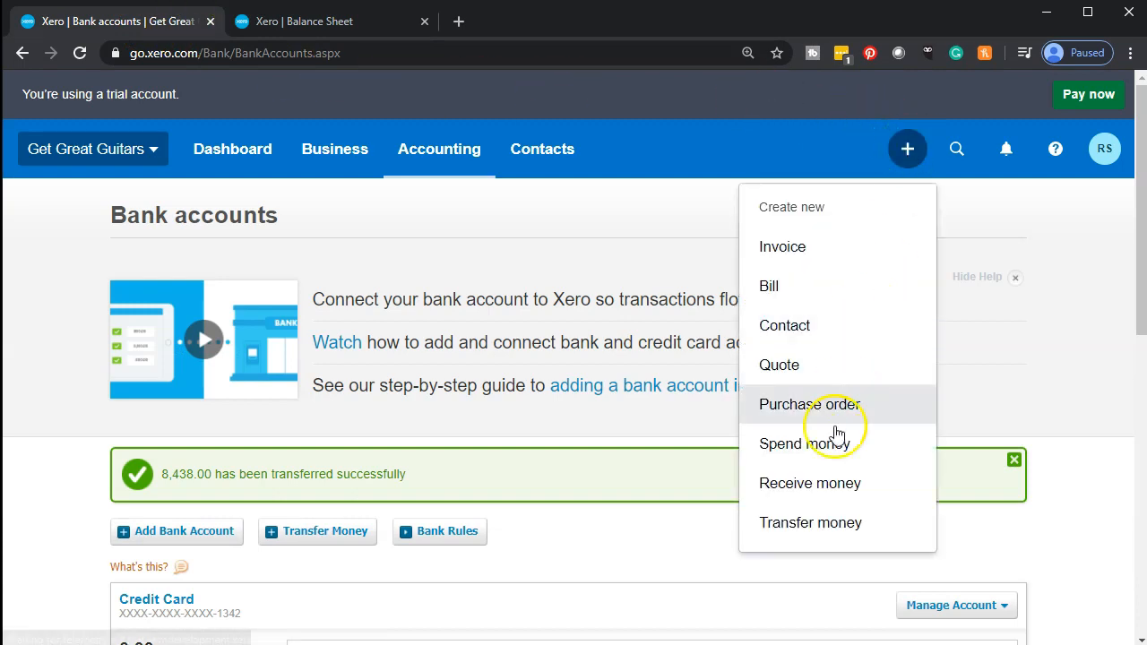
pyautogui.click(836, 522)
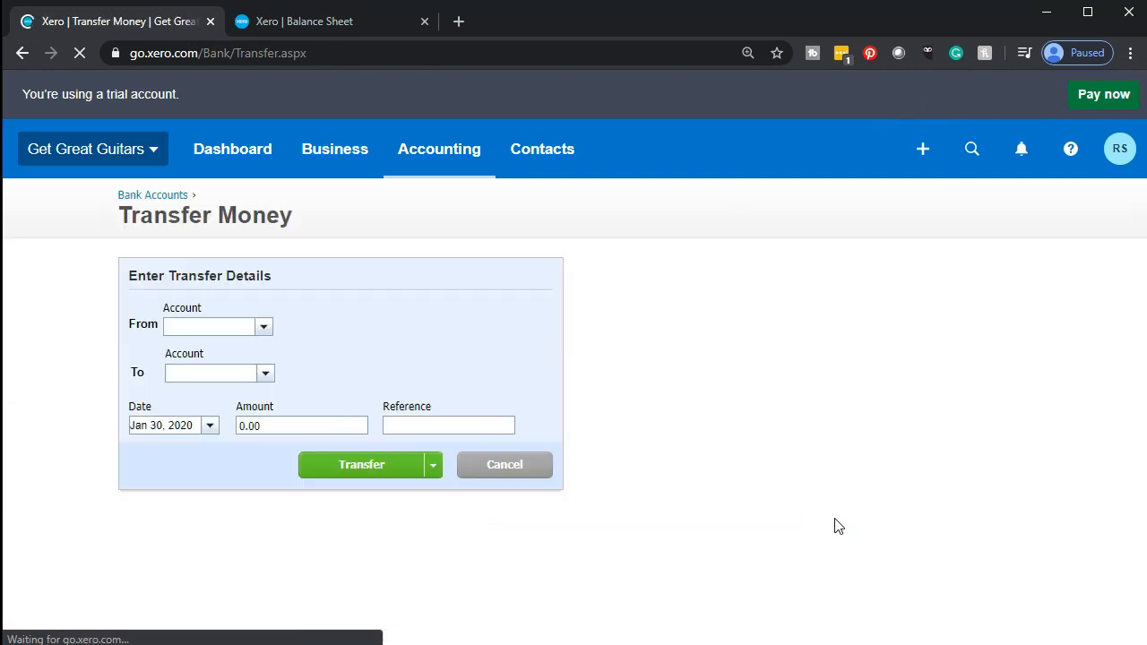
pyautogui.click(262, 327)
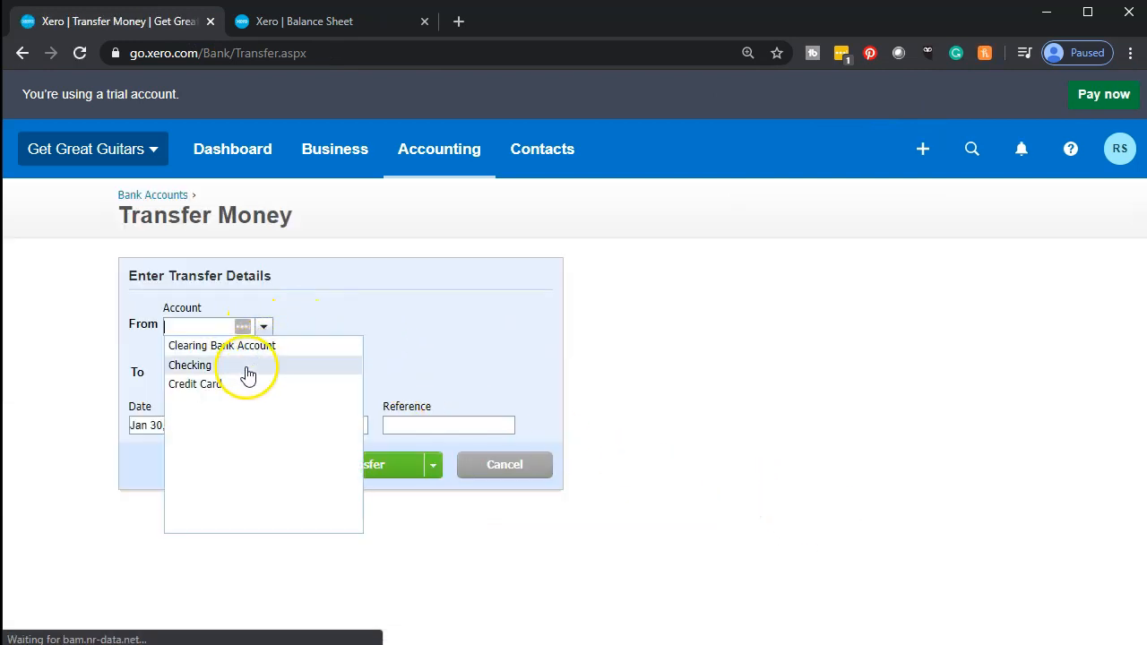
pyautogui.click(232, 348)
pyautogui.click(231, 372)
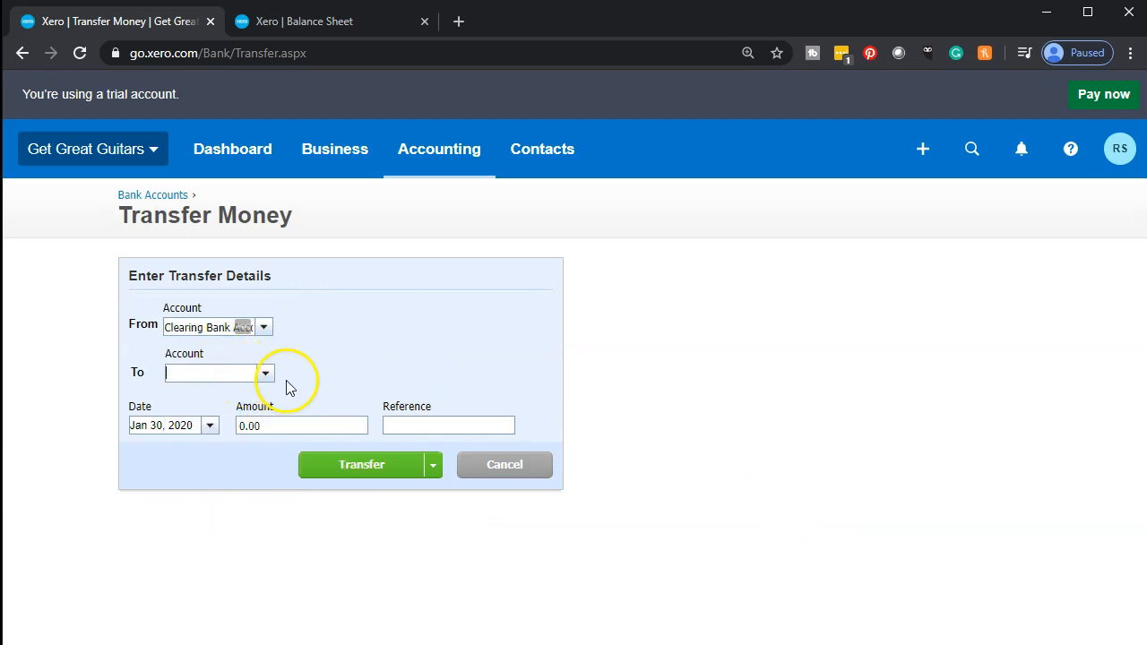
pyautogui.click(265, 374)
pyautogui.click(265, 411)
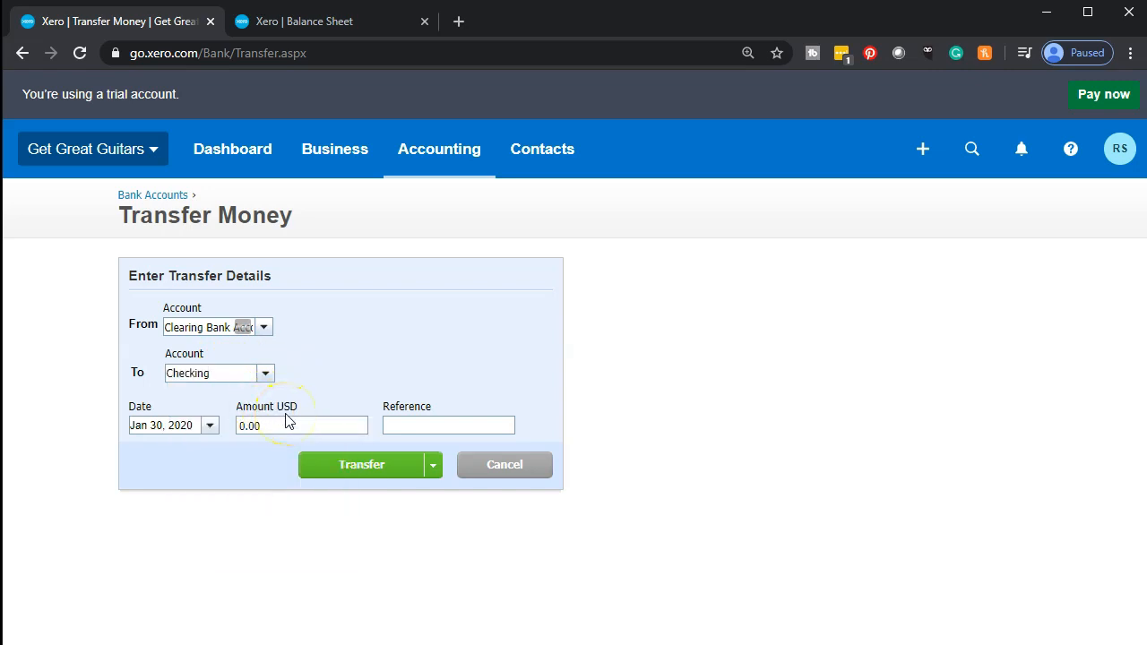
# Set the transfer amount to 13192 USD, enter the reference "5000, 7500, 692" and submit the transfer.
pyautogui.click(288, 422)
pyautogui.click(169, 500)
pyautogui.click(392, 426)
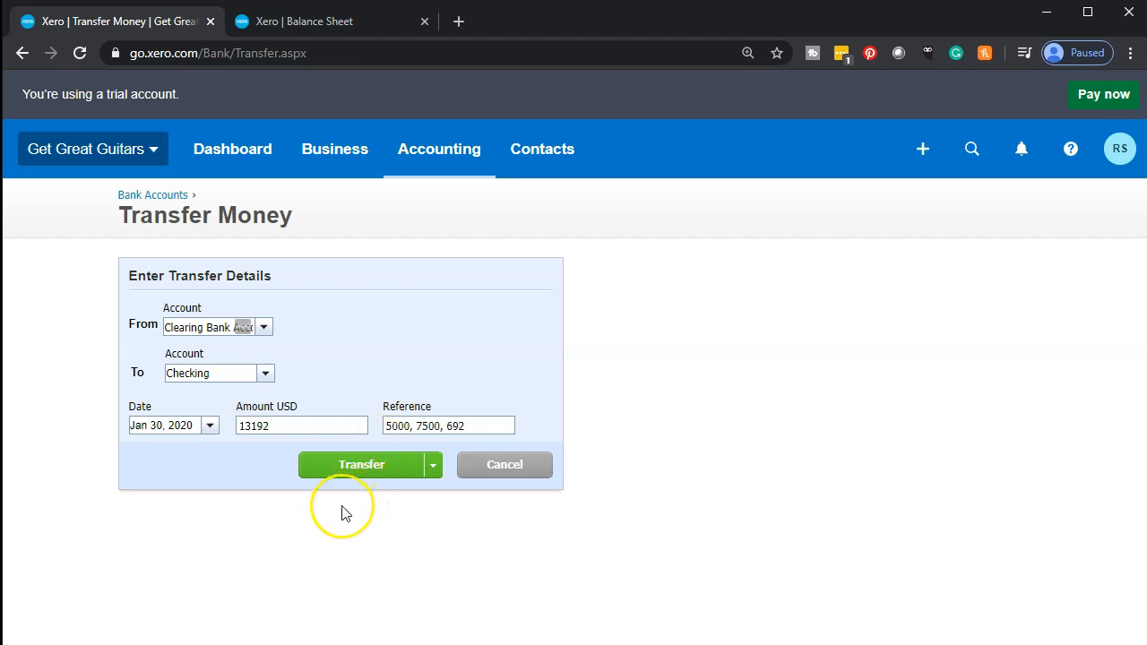
pyautogui.click(381, 472)
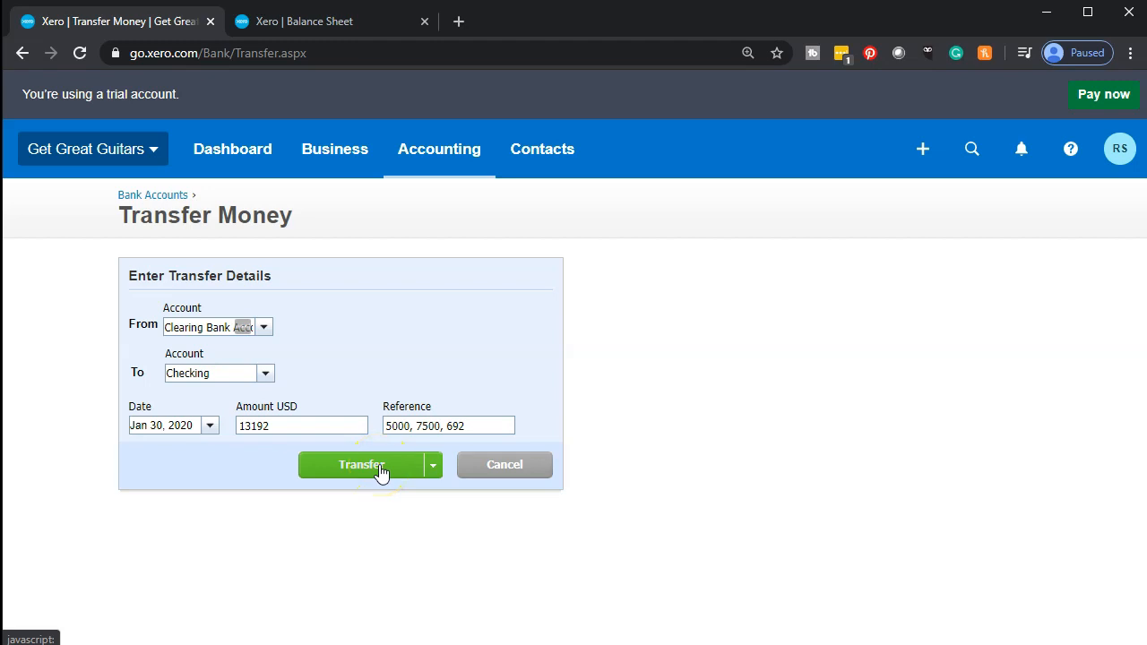
# Submit the money transfer and refresh the balance sheet report dated Jan 31, 2020.
pyautogui.click(377, 470)
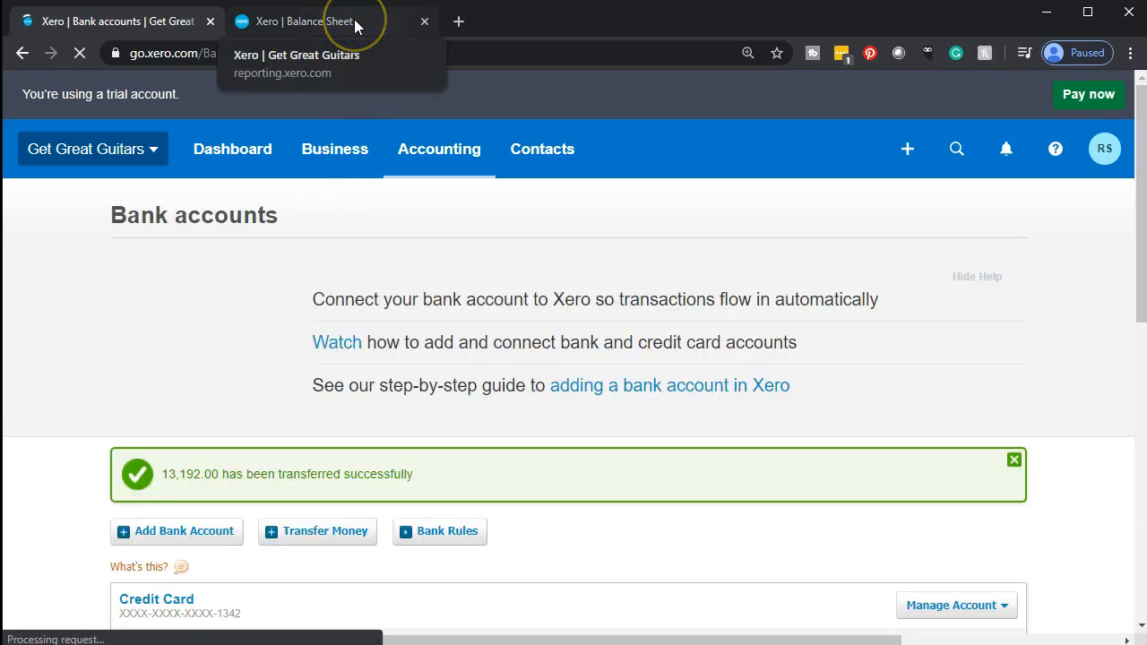
pyautogui.click(356, 23)
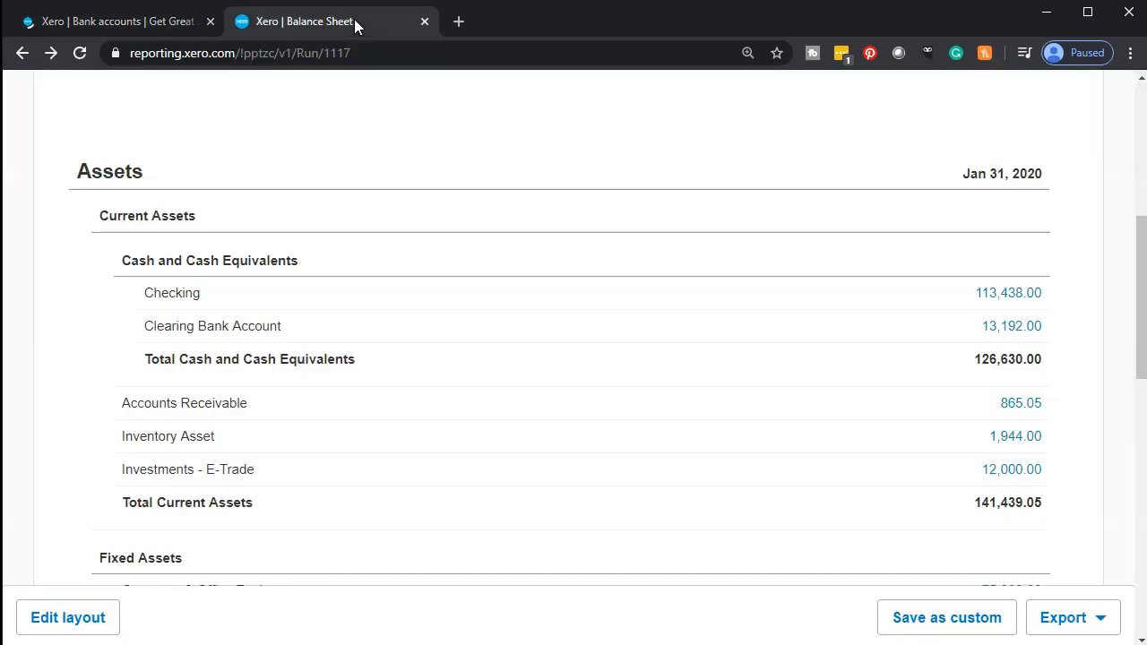
pyautogui.scroll(3, 509, 377)
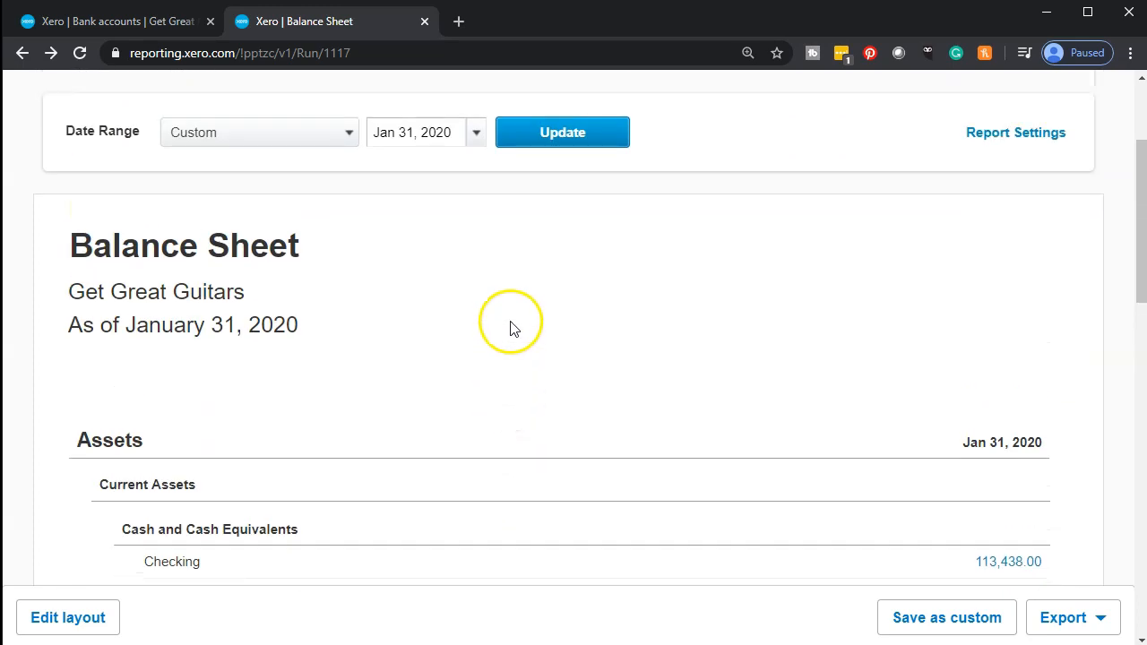
pyautogui.click(548, 133)
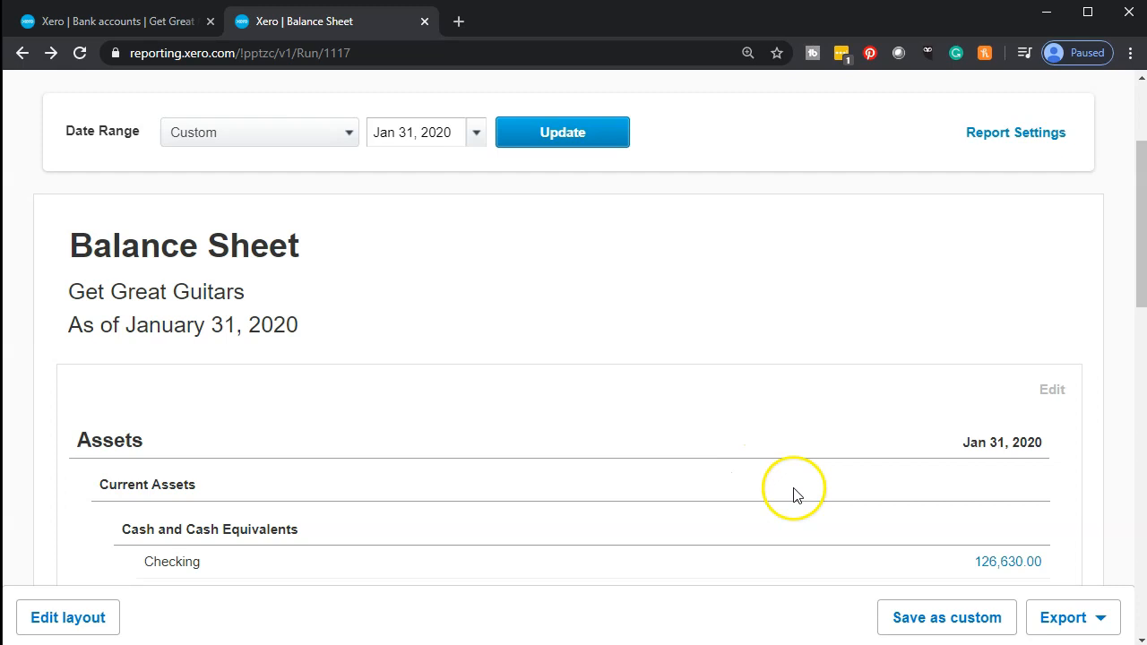
# Review the Checking account transactions behind the balance sheet figure and open the Jan 30, 2020 bank transfer entry.
pyautogui.scroll(-3, 842, 479)
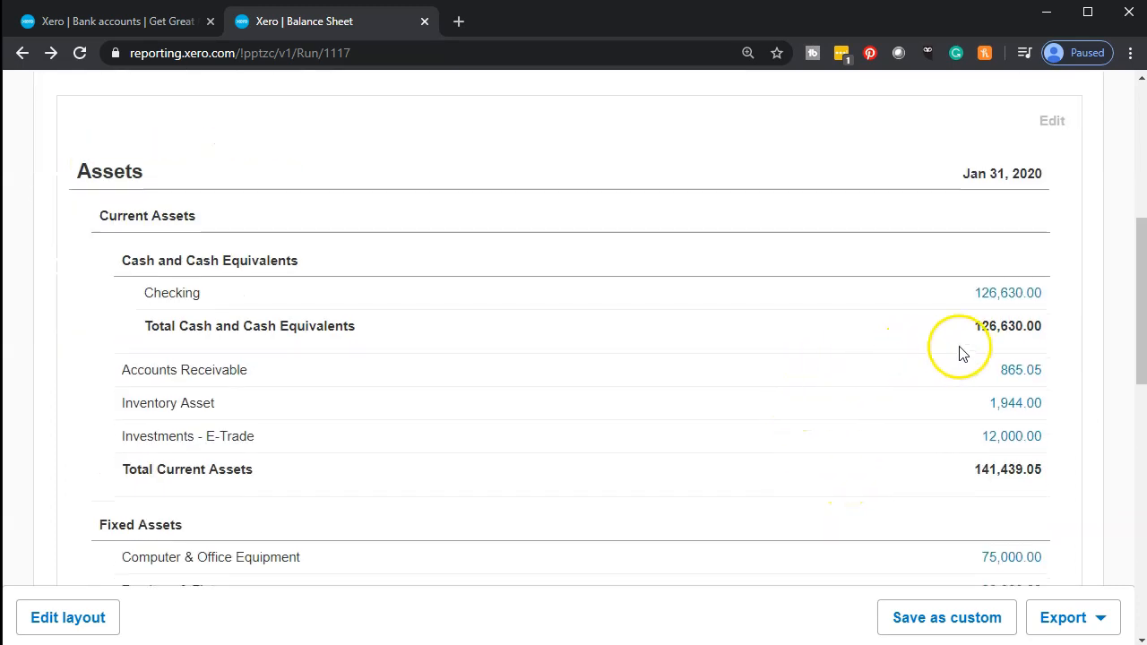
pyautogui.click(1026, 297)
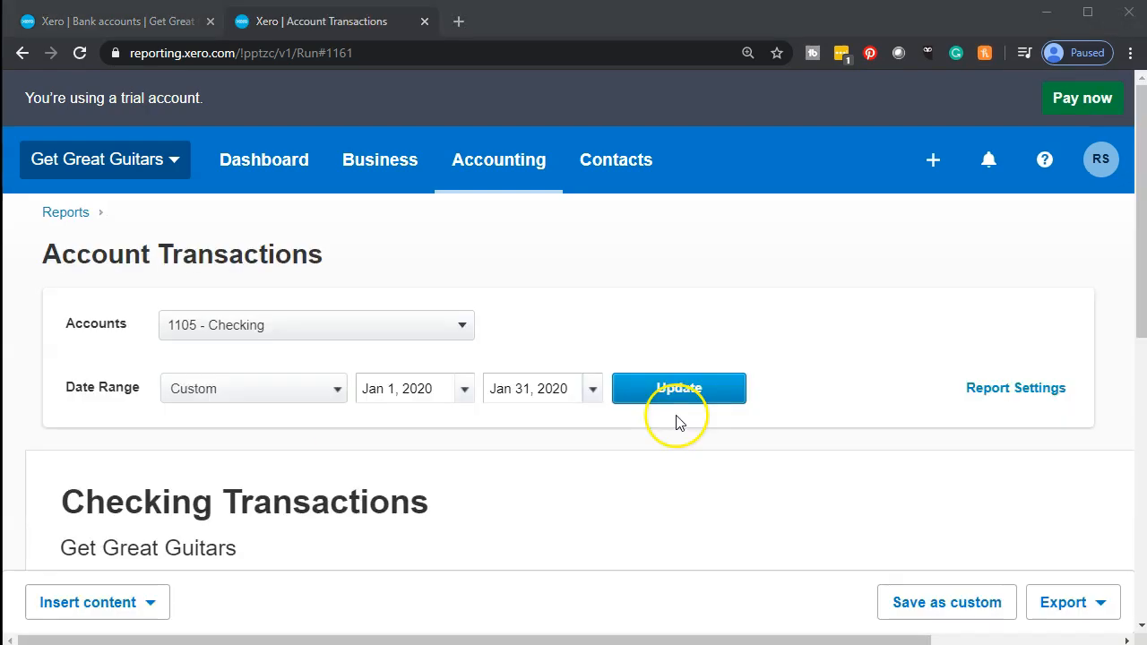
pyautogui.scroll(-4, 677, 421)
pyautogui.scroll(-3, 679, 422)
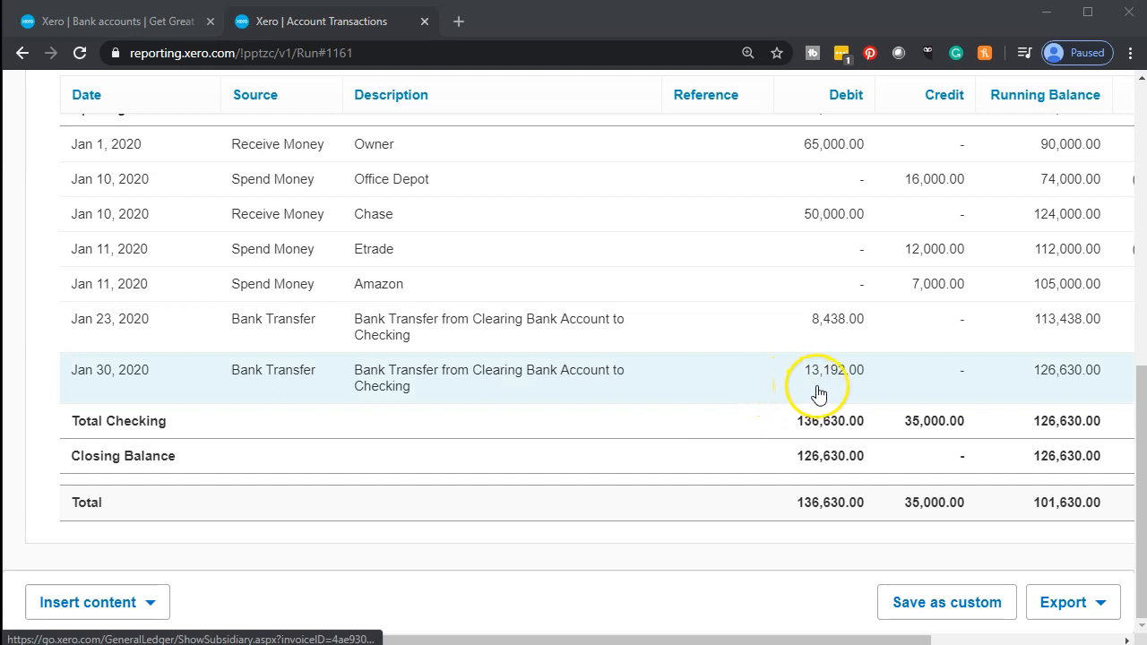
pyautogui.scroll(2, 694, 476)
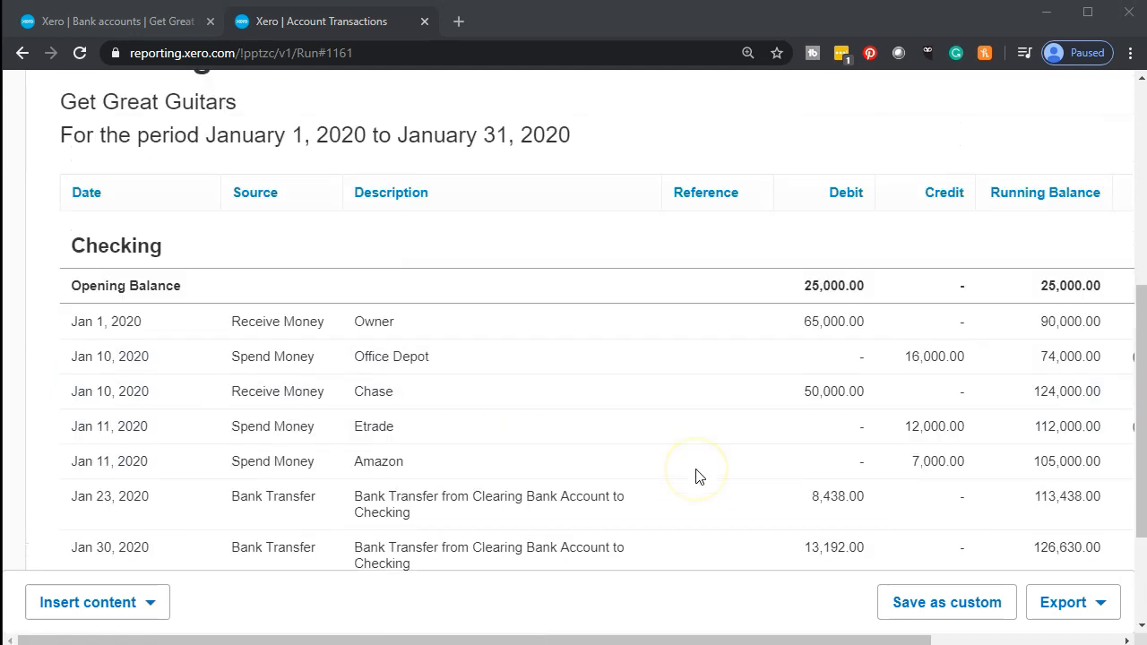
pyautogui.scroll(-1, 699, 476)
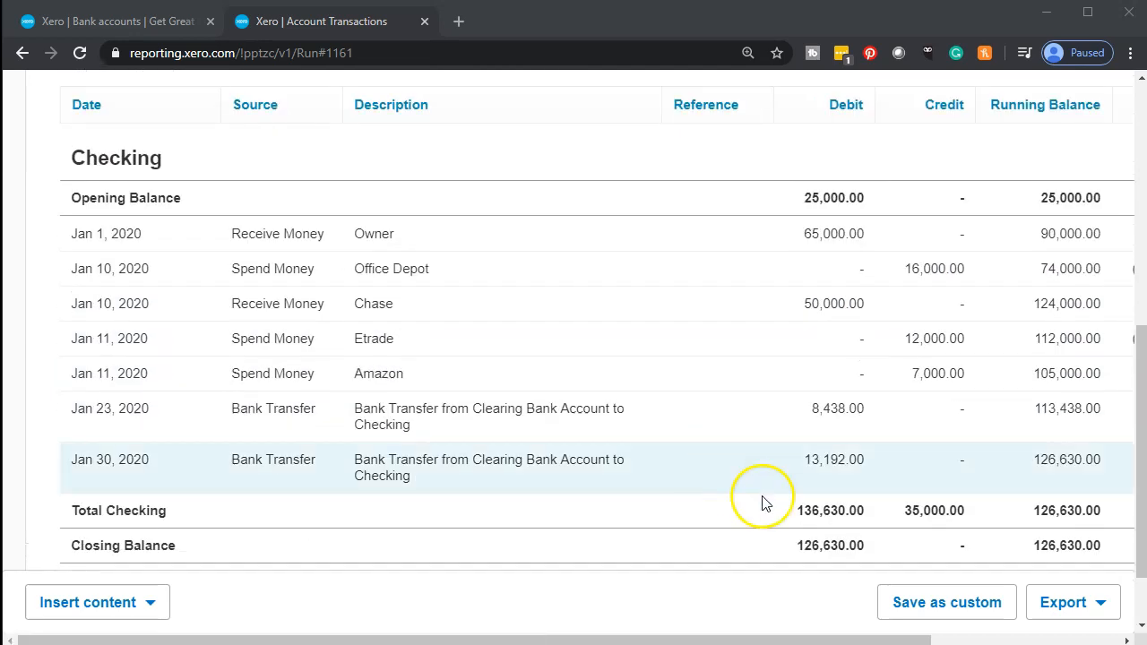
pyautogui.click(825, 470)
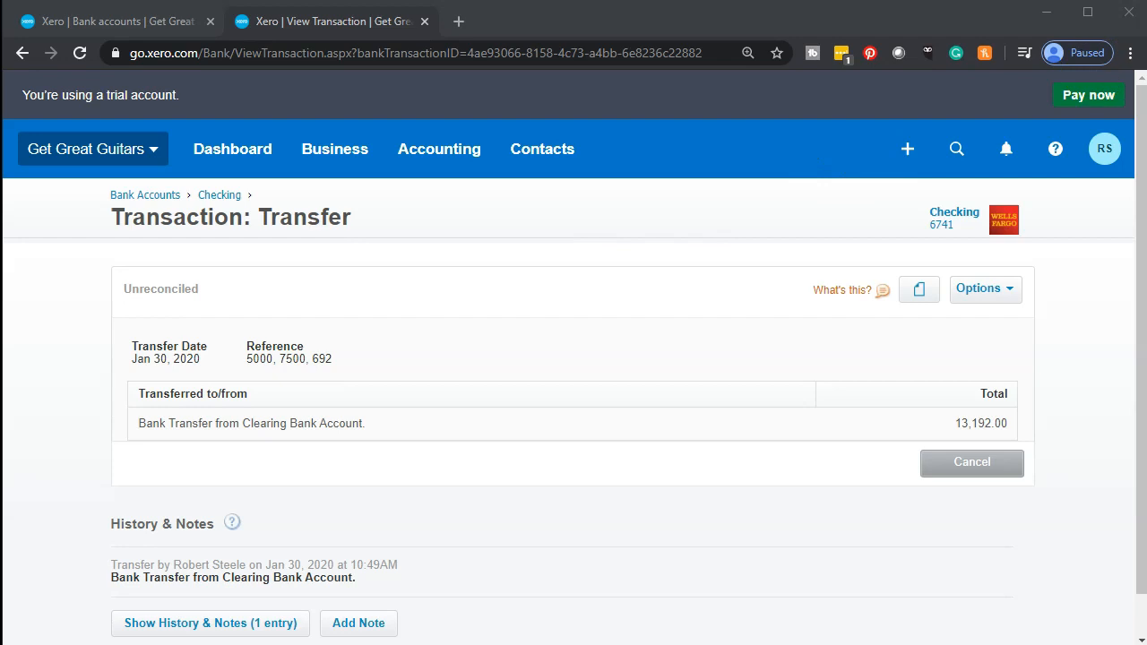
# Add 5000 + 7500 + 692 in Calculator to check the transfer total, close it and go back from the transfer's details.
pyautogui.moveTo(823, 73); pyautogui.dragTo(634, 120)
pyautogui.write('5000 + 7500 + 692')
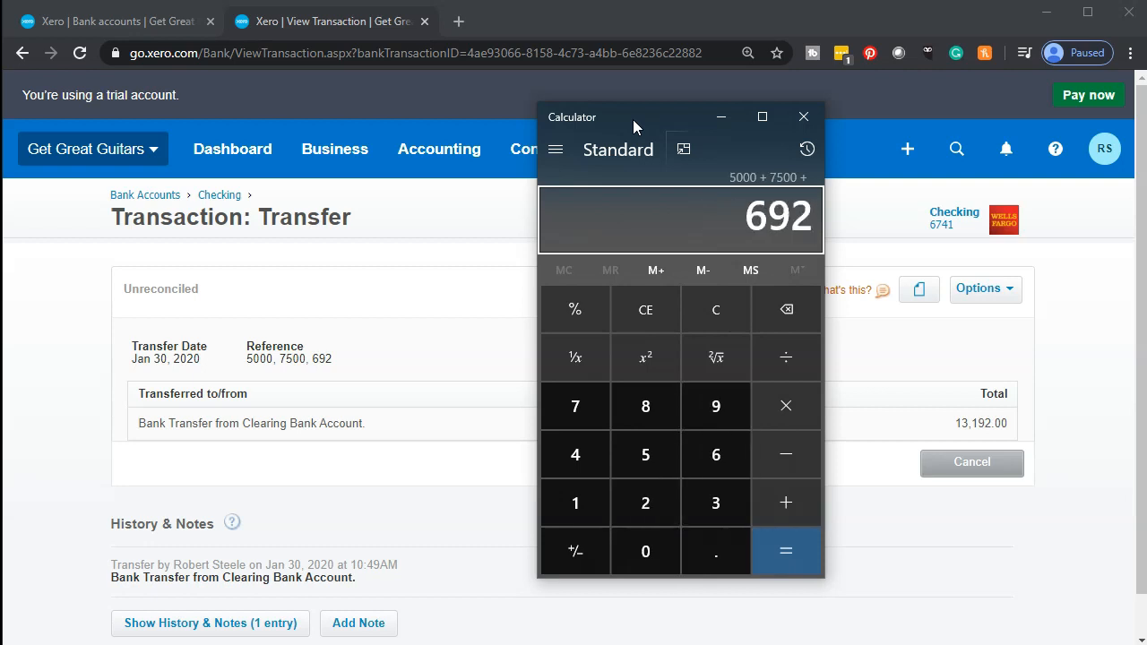
pyautogui.press('Return')
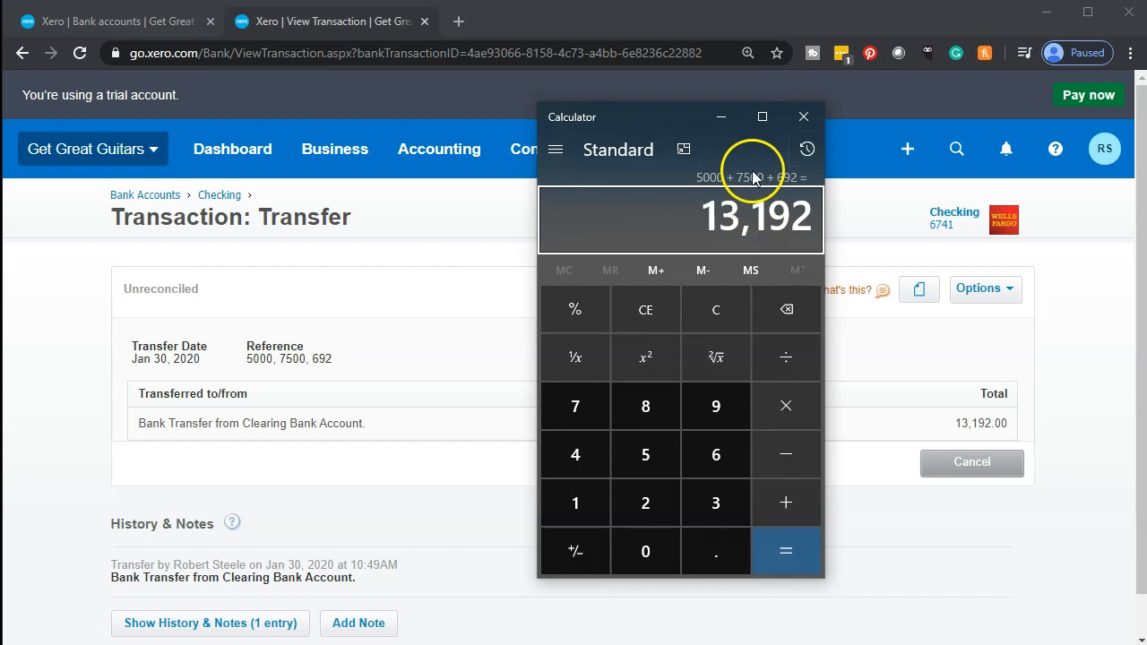
pyautogui.click(803, 117)
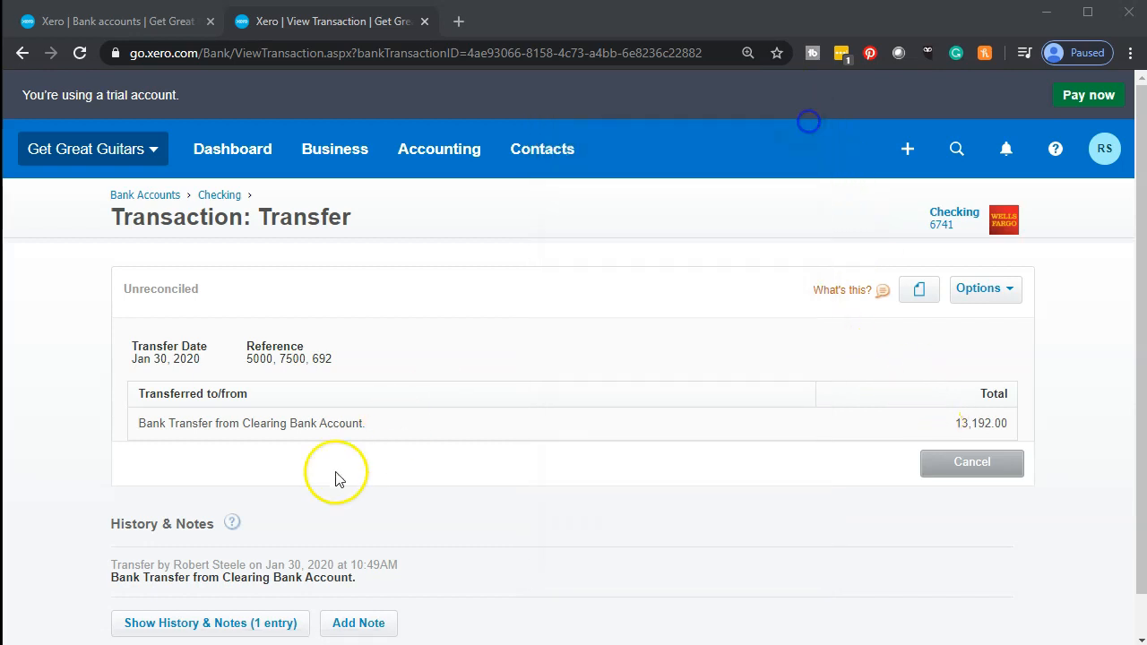
pyautogui.click(22, 56)
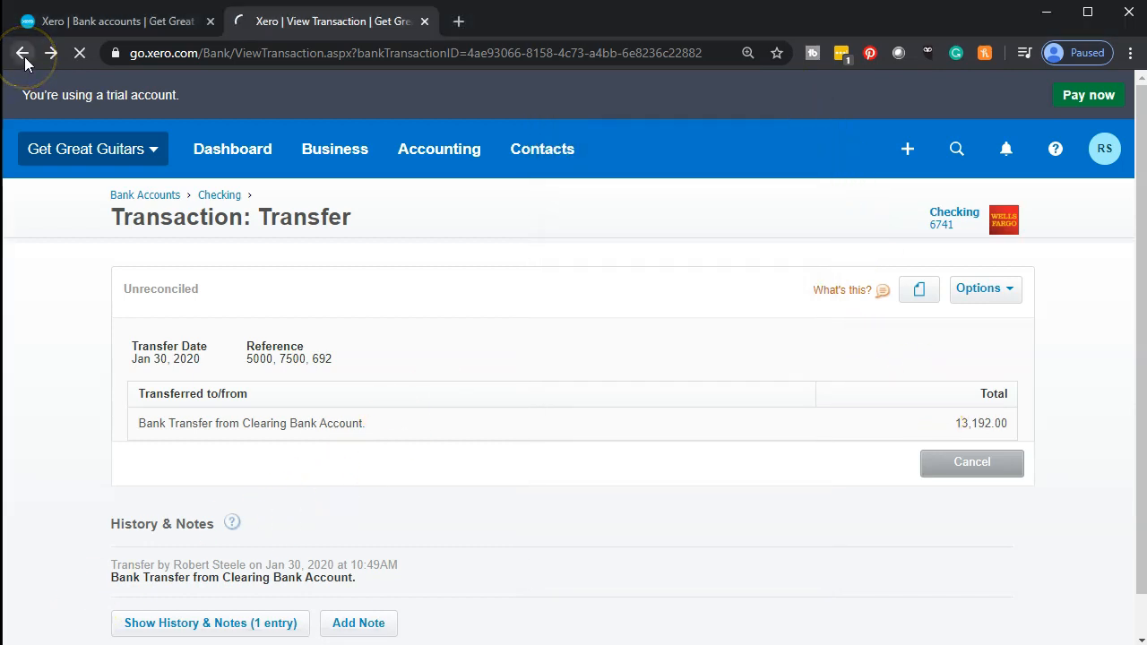